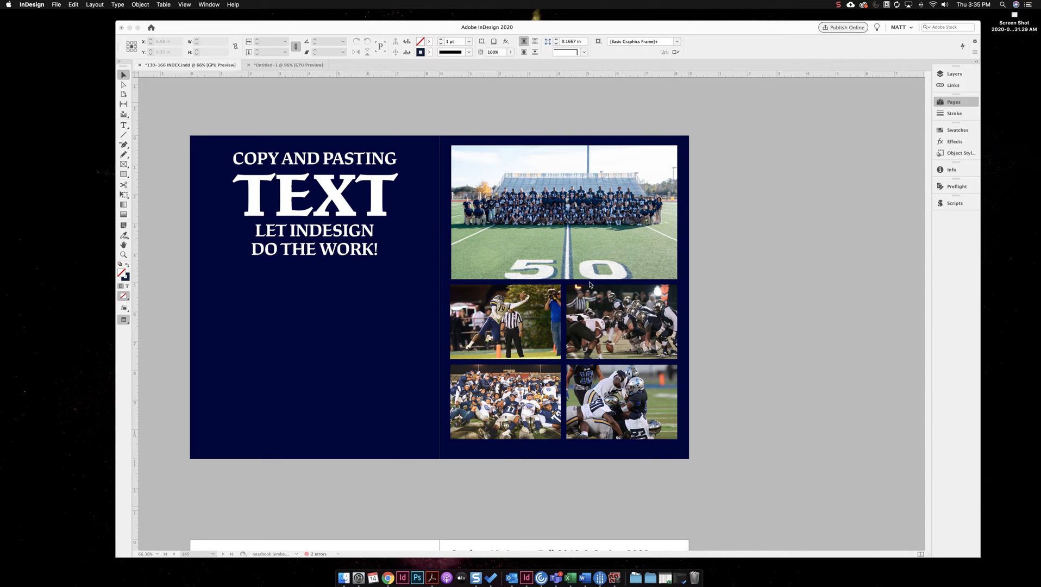
Review the Cheerleaders/Student Listing spread and glance at the Index names MGCCC Word document
scroll(590, 284, down, 6)
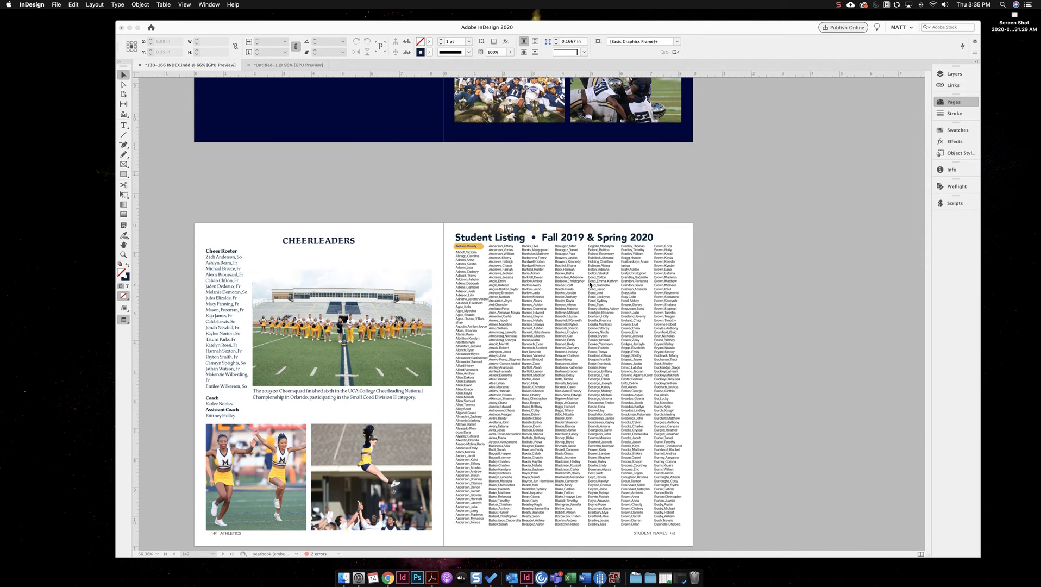
scroll(590, 284, down, 2)
scroll(590, 284, up, 10)
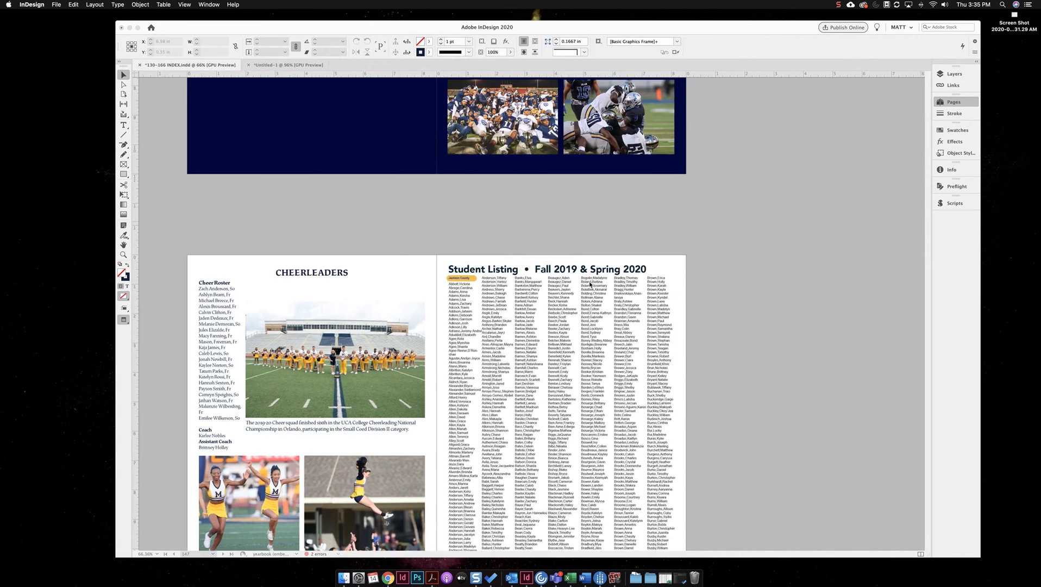
scroll(590, 284, down, 5)
scroll(590, 285, down, 5)
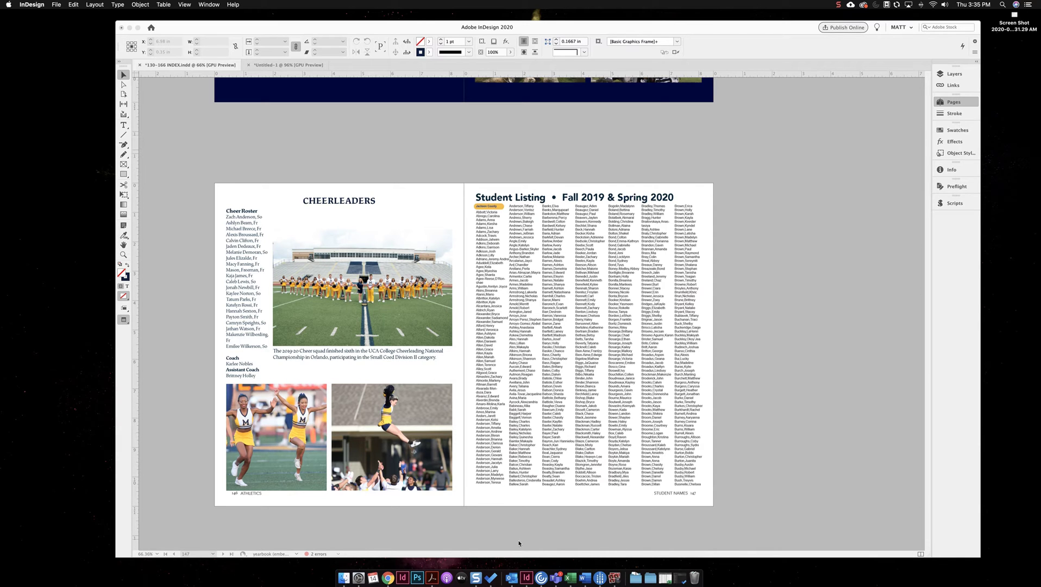
click(584, 579)
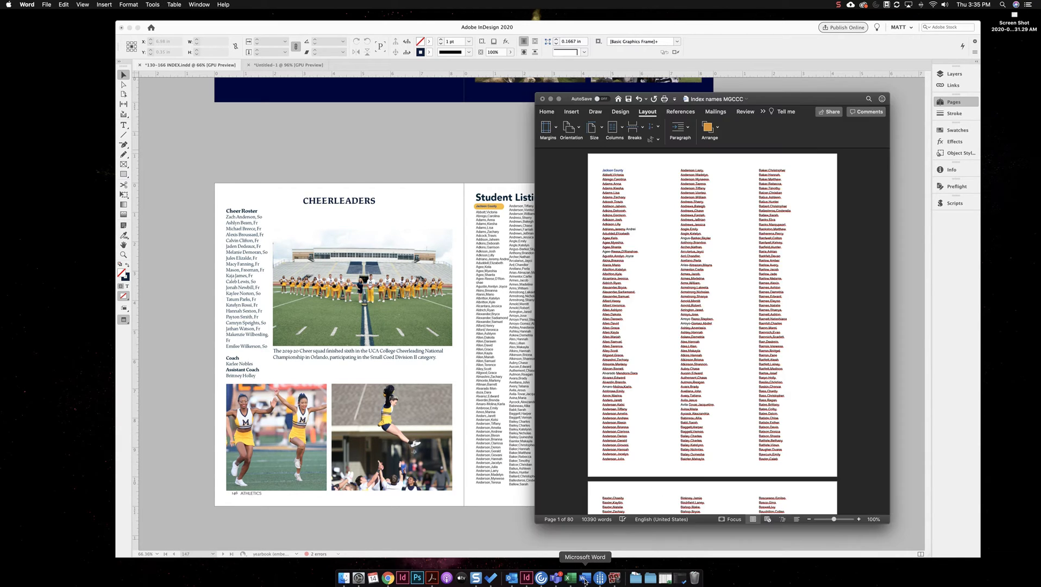
click(262, 65)
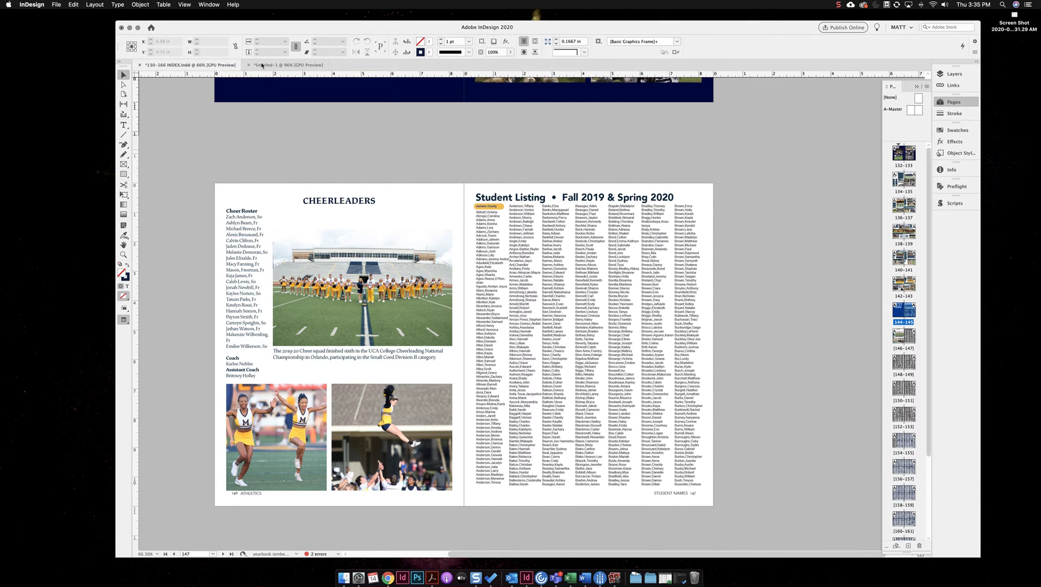
Switch to the blank Untitled-1 document showing the empty spread 2–3
click(262, 65)
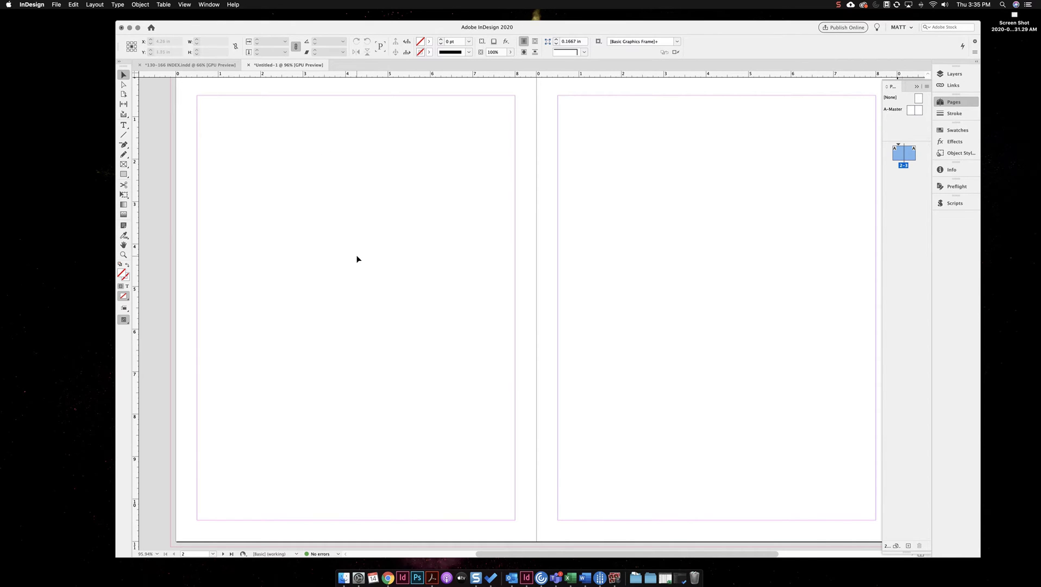
Select all the student names in the Index names MGCCC Word document and copy them
click(584, 578)
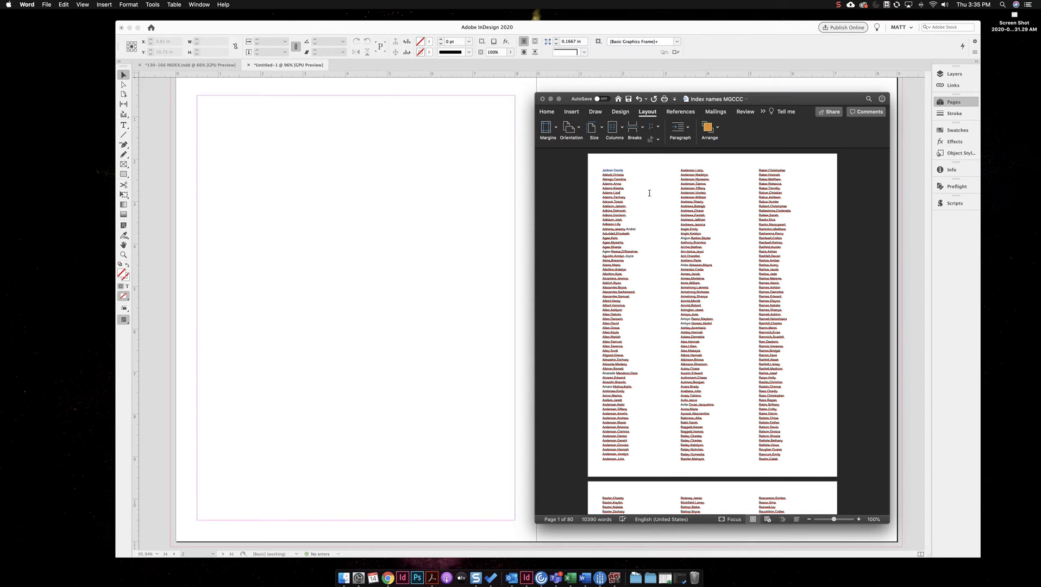
key(super+c)
key(super+a)
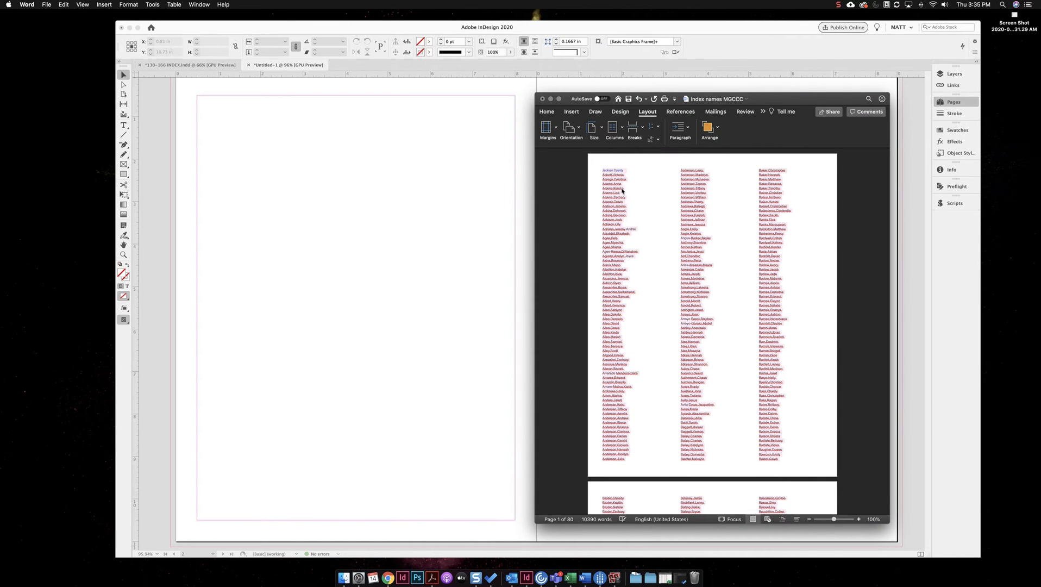
right_click(621, 190)
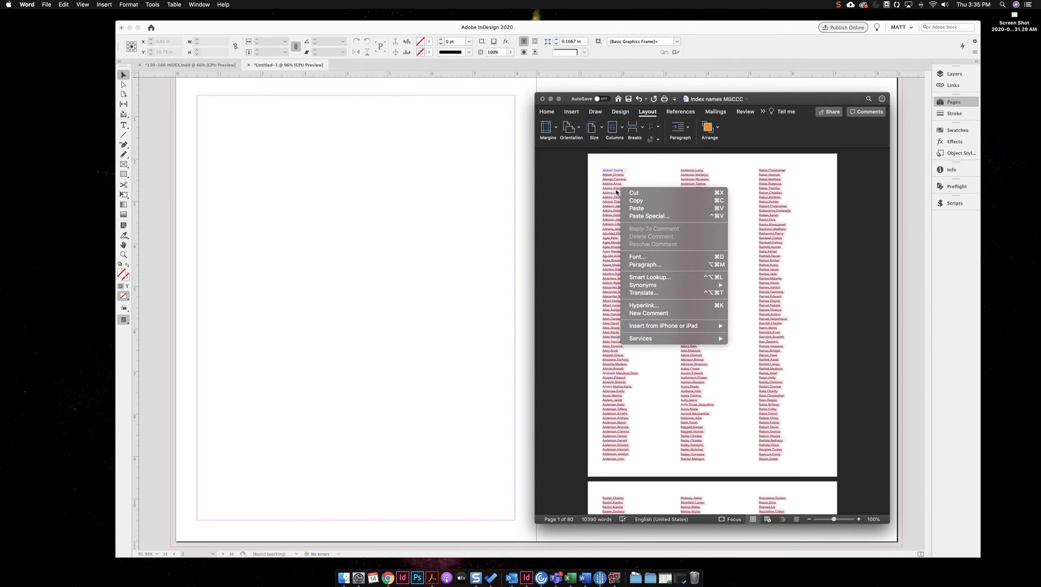
click(639, 201)
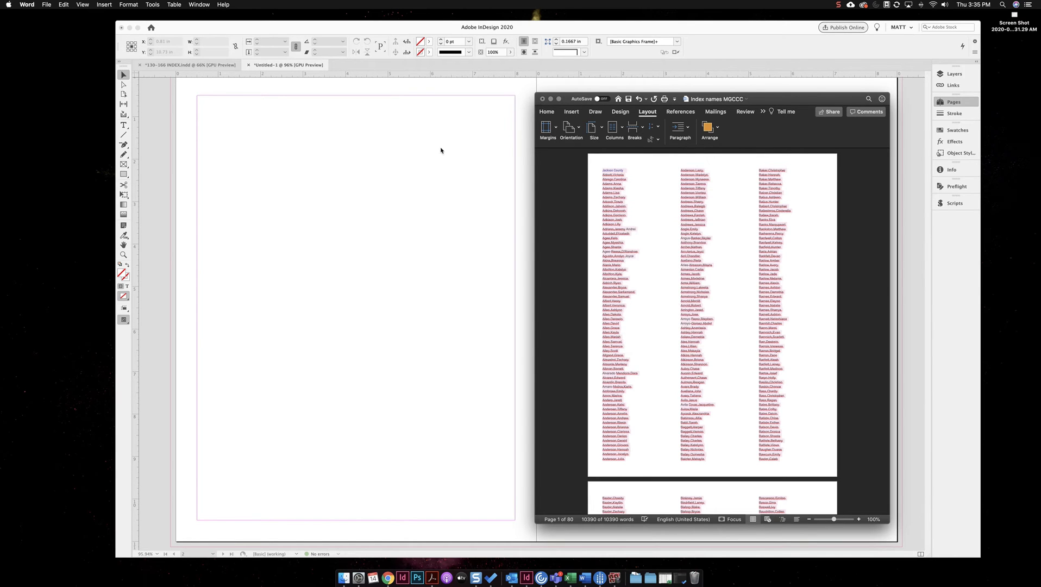
Check the A-Master text frame, then put a text cursor in spread 2–3's left-page frame
click(347, 129)
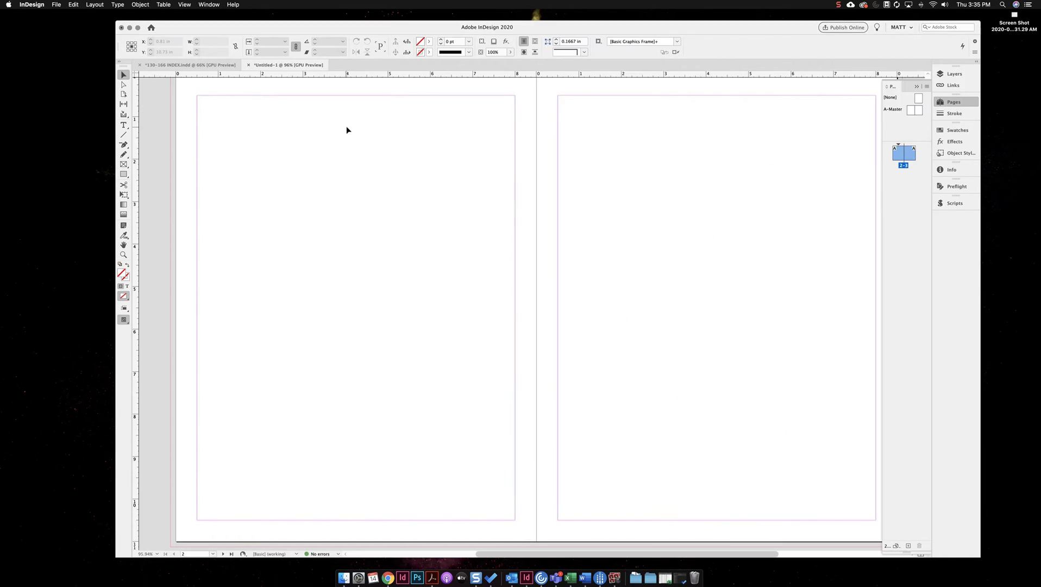
double_click(913, 111)
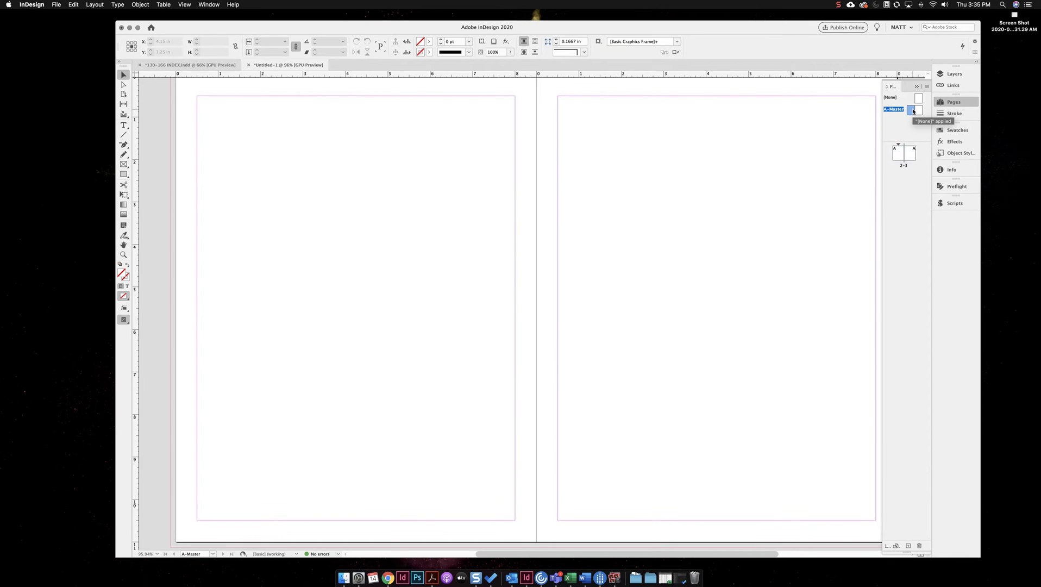
click(495, 157)
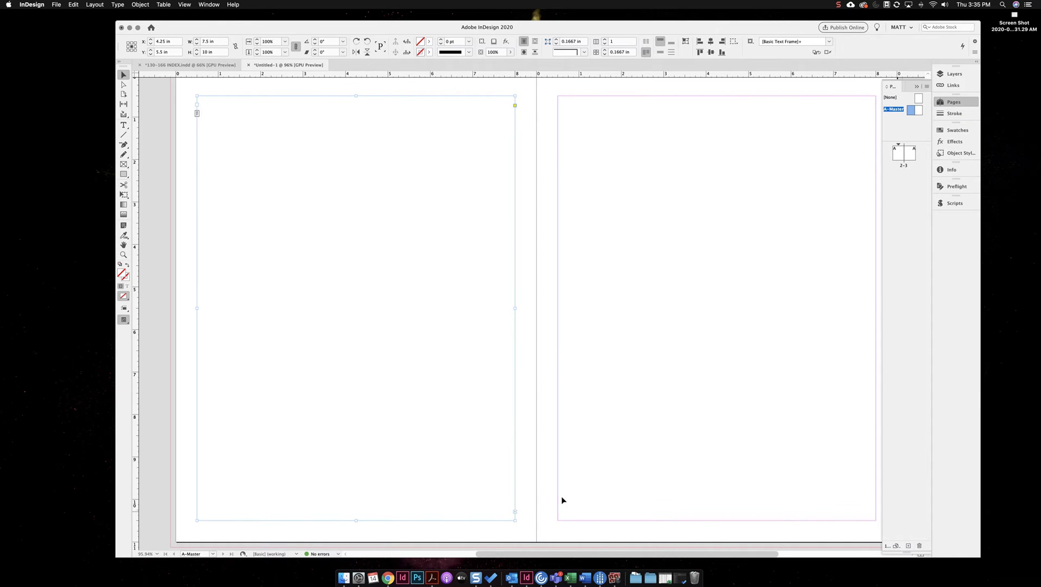
double_click(899, 158)
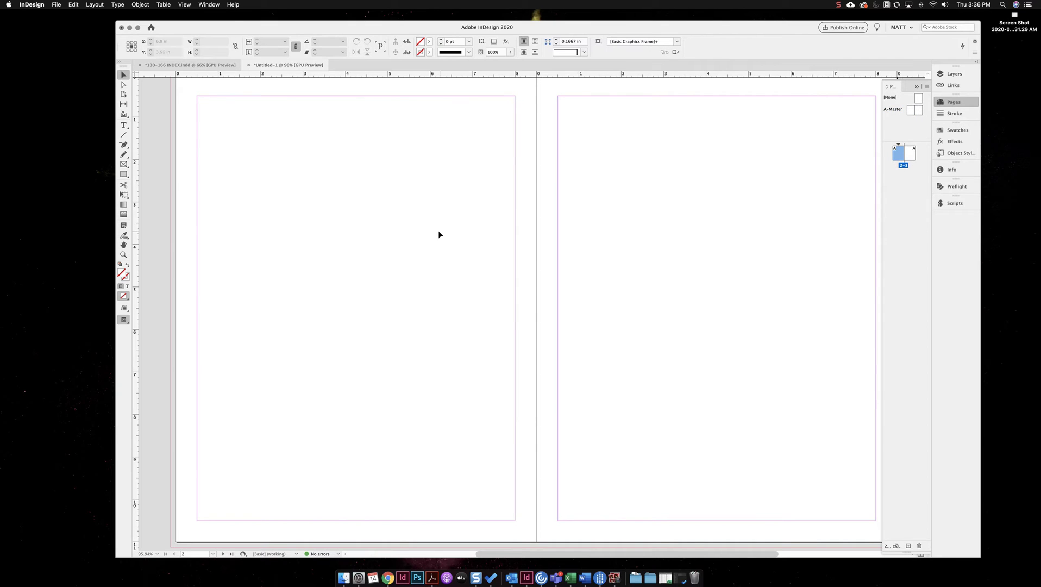
click(434, 199)
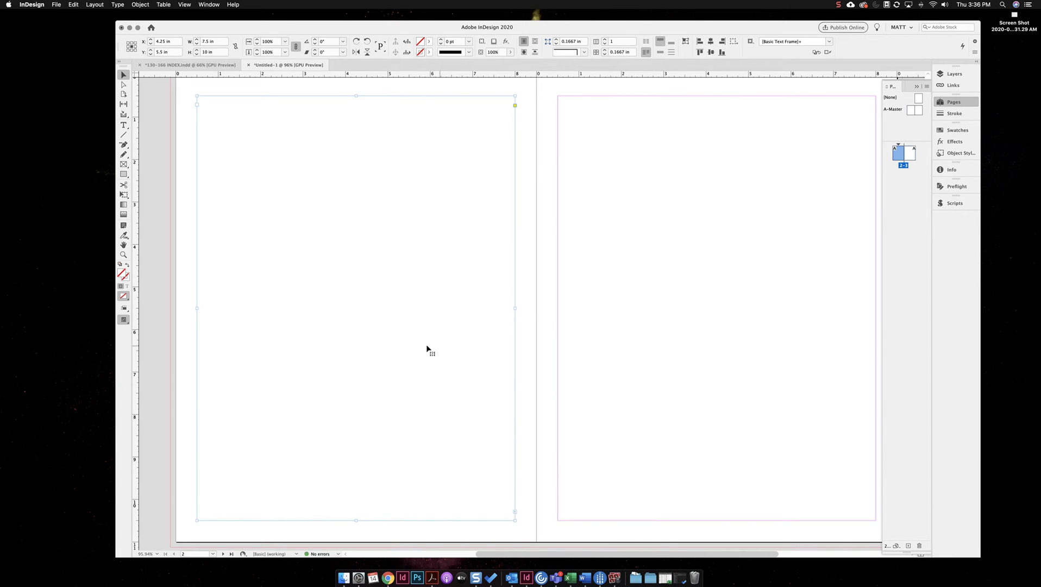
double_click(211, 108)
Paste the copied name list into the left frame, autoflowing it through spread 30–31
right_click(211, 108)
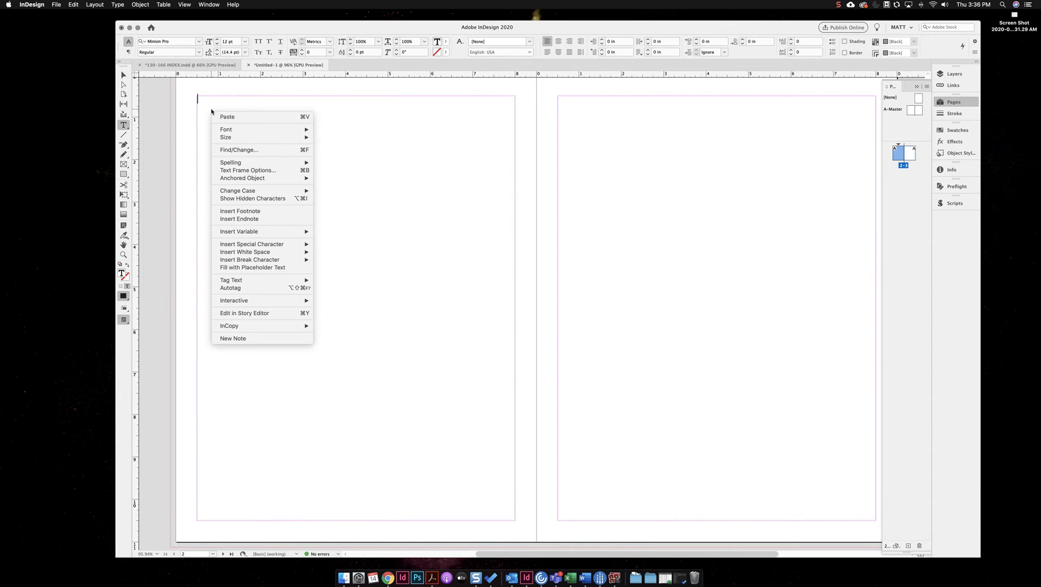
click(224, 116)
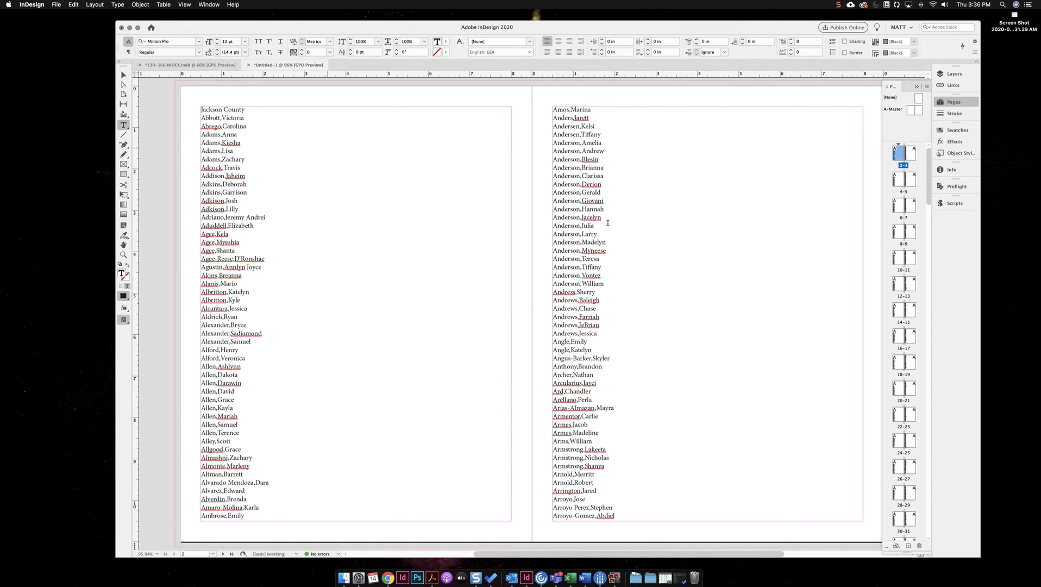
Show paragraph formatting in the Control panel and step up the names' column count
scroll(902, 350, down, 5)
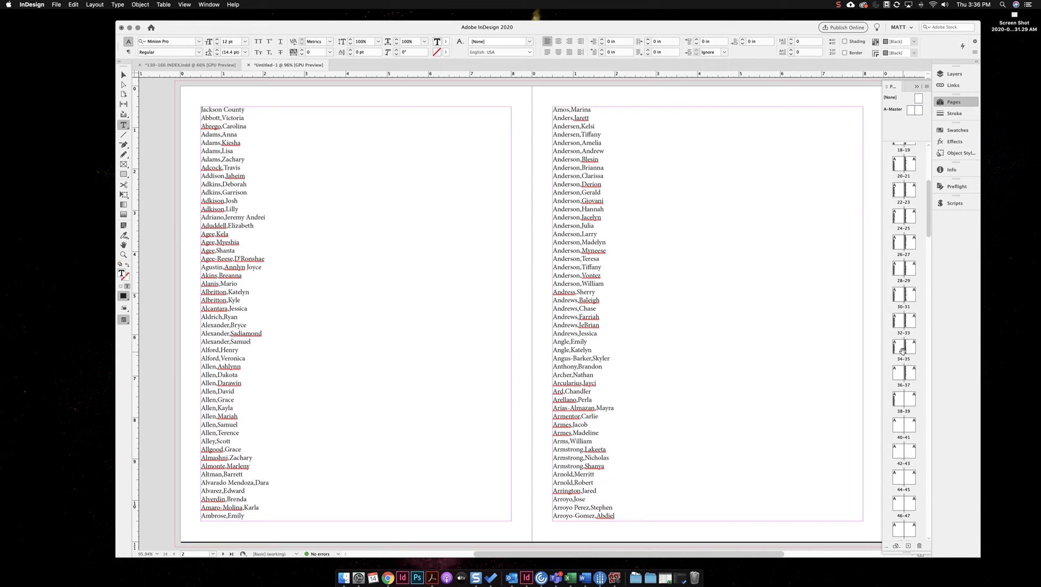
scroll(902, 350, up, 5)
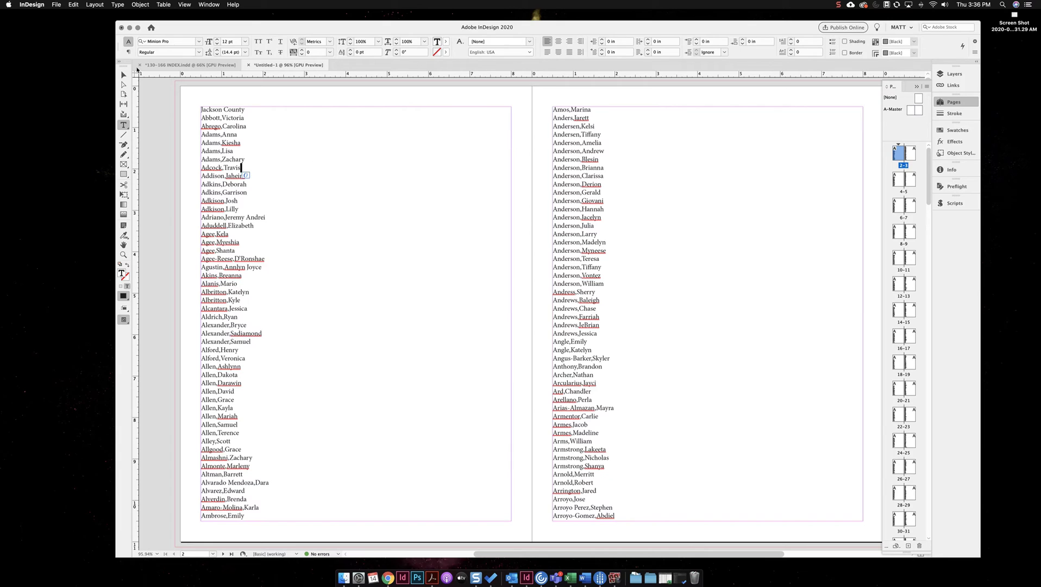
click(128, 52)
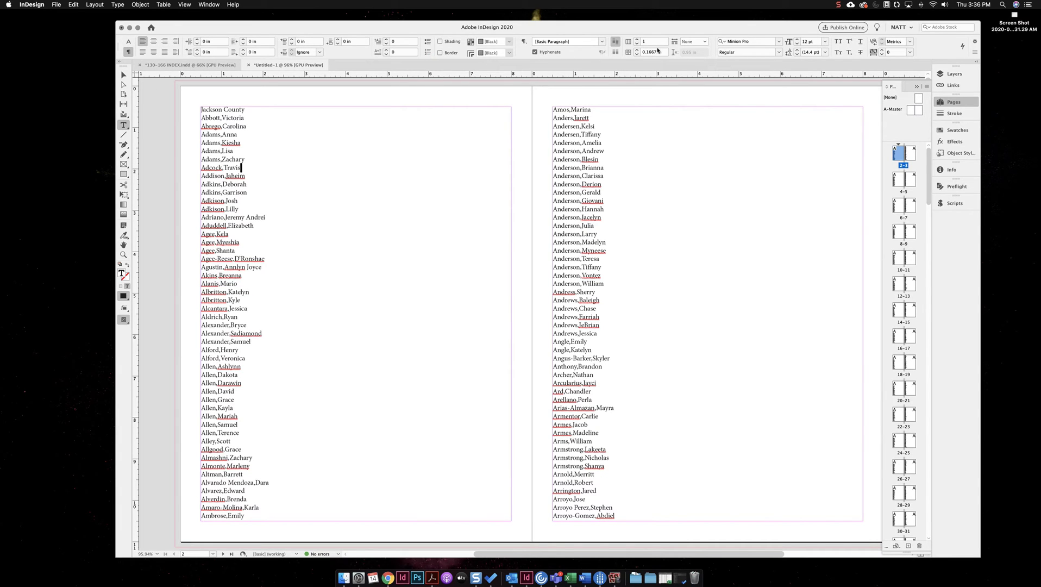
click(637, 39)
click(636, 39)
click(637, 40)
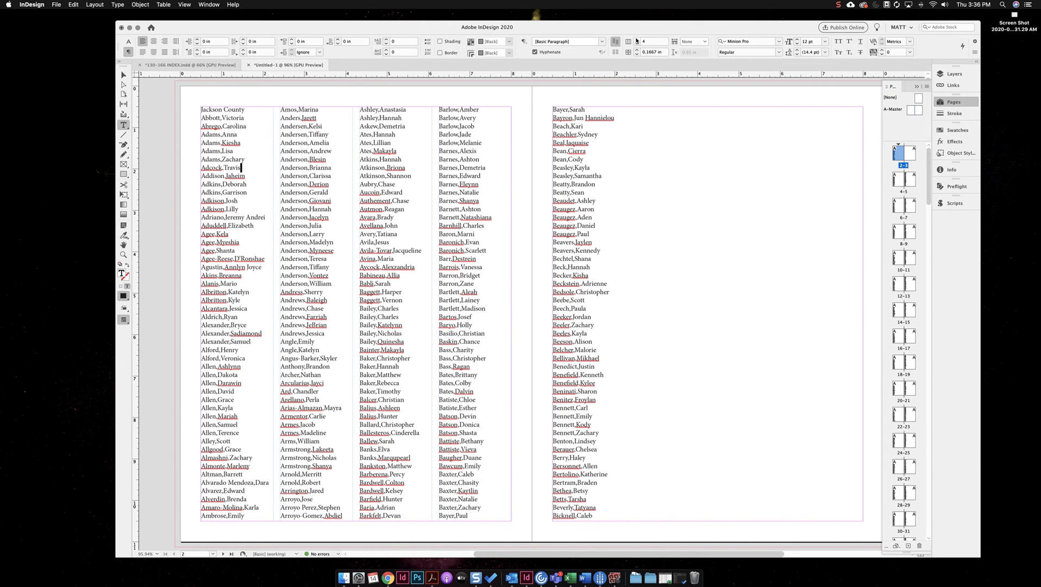
From spread 4–5, select the whole name story and set its columns to 3
double_click(902, 185)
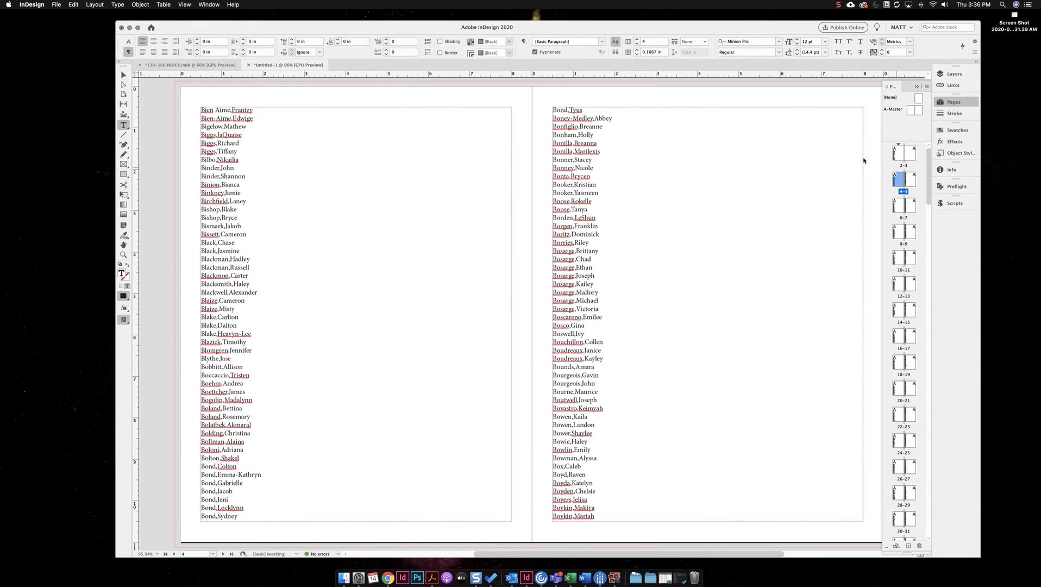
key(super+a)
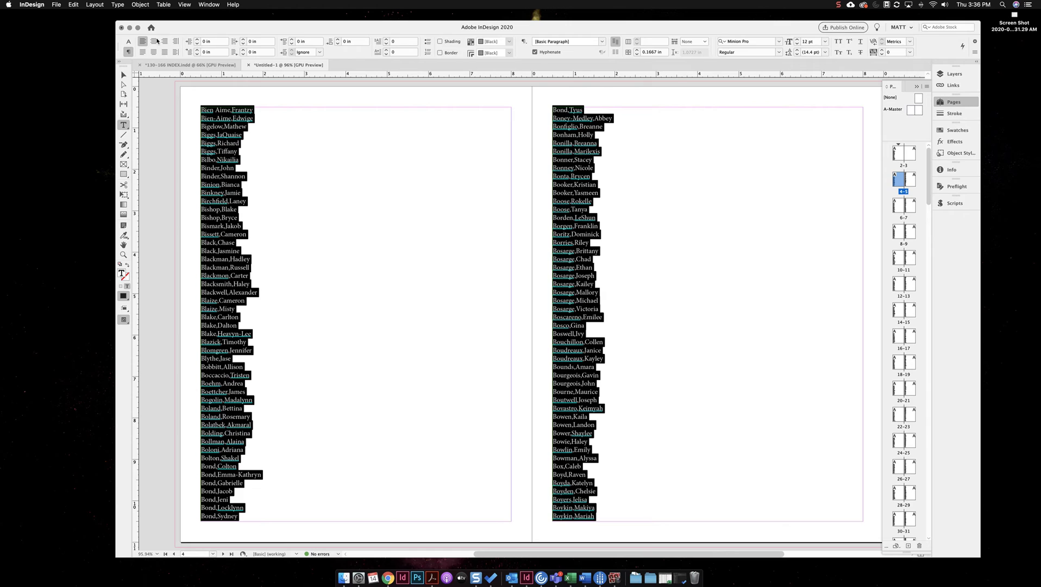
click(651, 44)
text(3)
key(Tab)
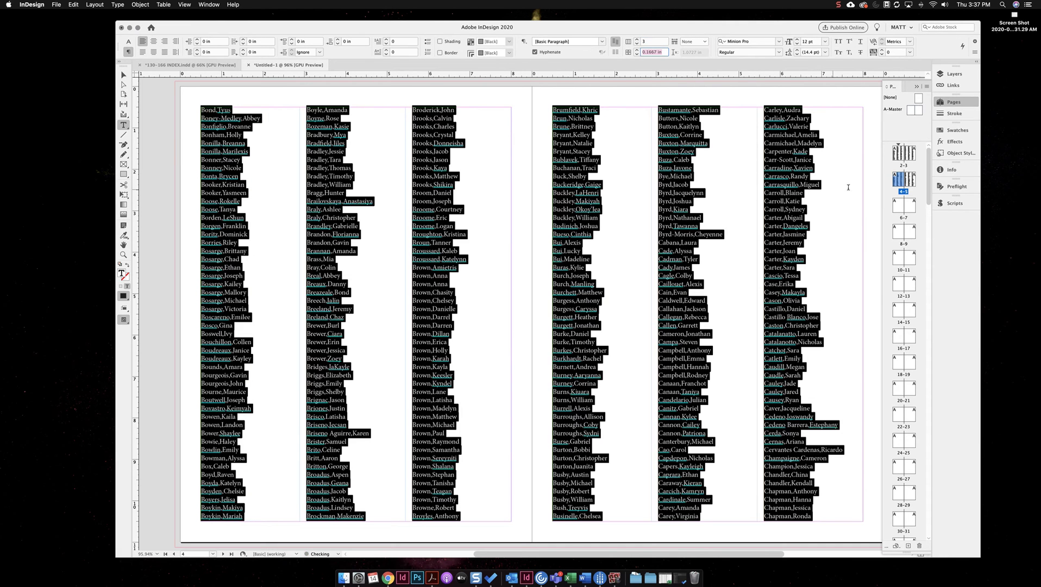
click(898, 152)
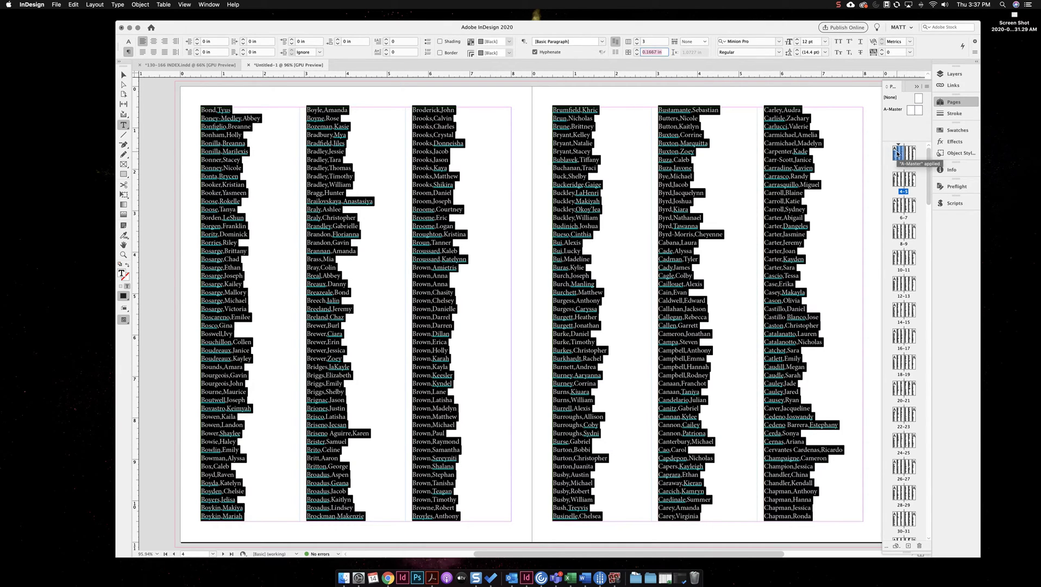
Clear the pasted names, accept the Smart Text Reflow warning, and open Place with Cmd+D
click(827, 183)
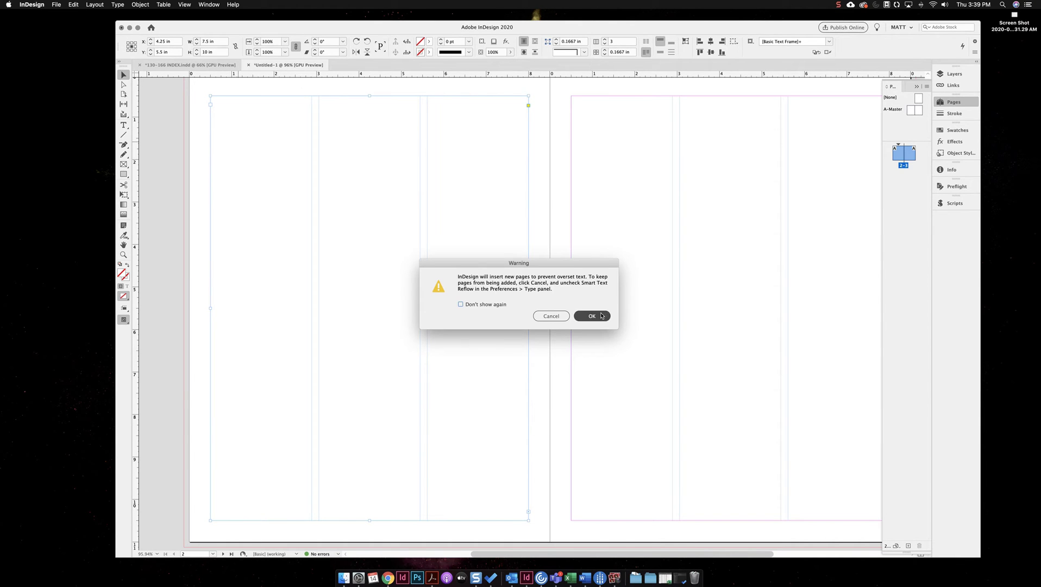
click(597, 317)
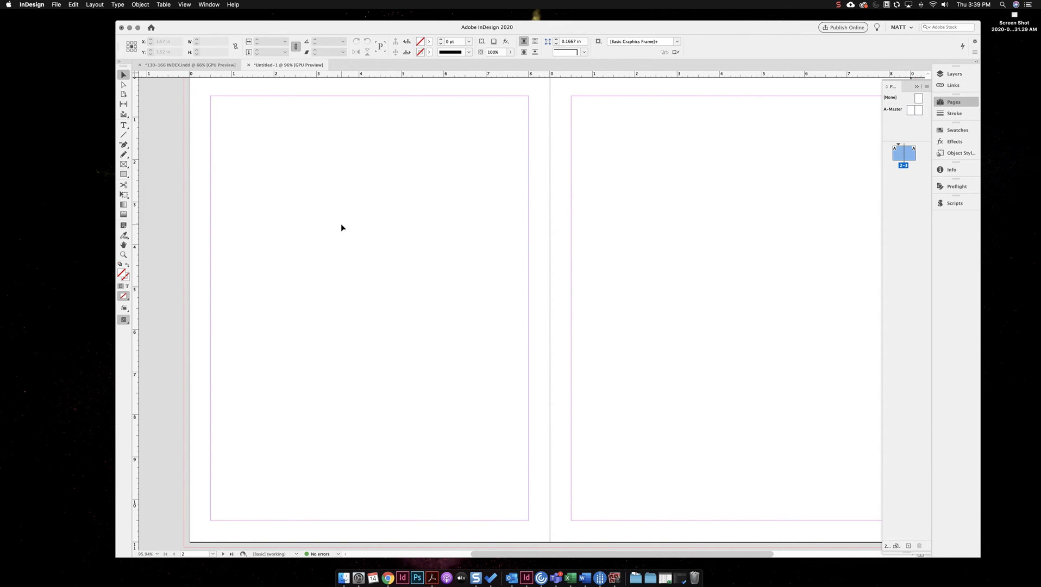
key(super+d)
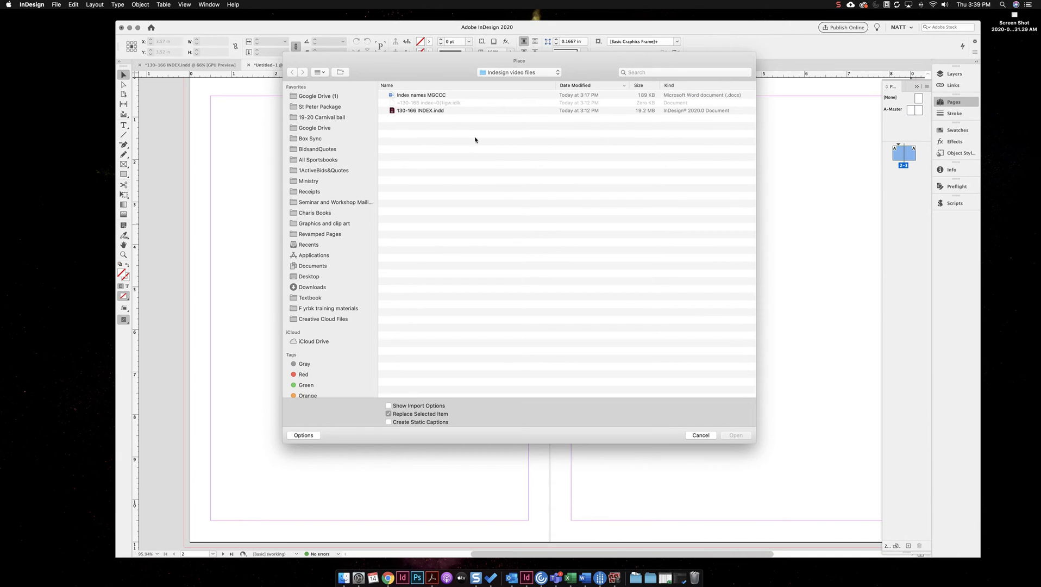
Place Index names MGCCC at page 2's top-left corner and autoflow it through spread 30–31
click(423, 95)
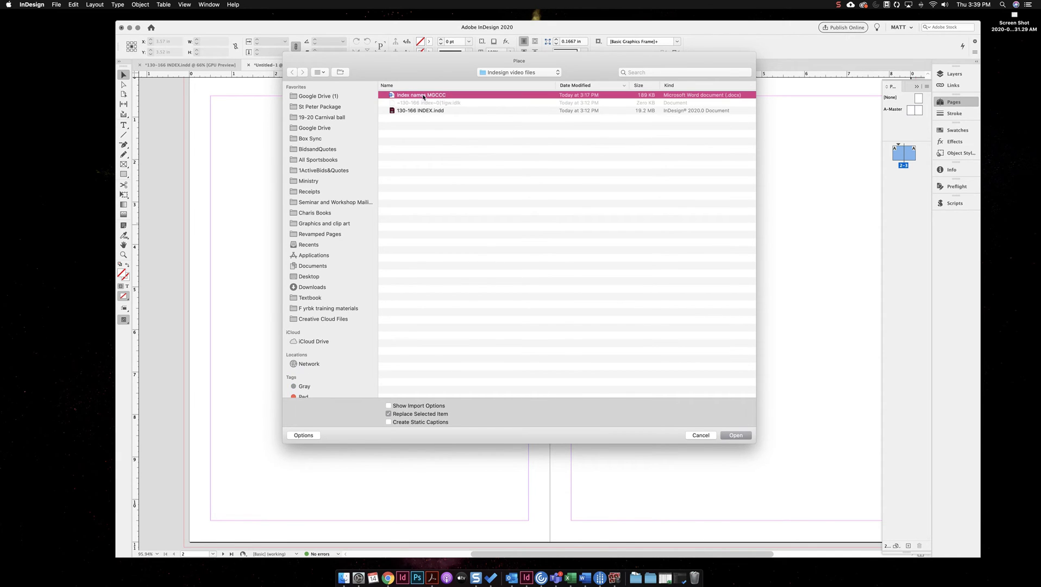
click(734, 436)
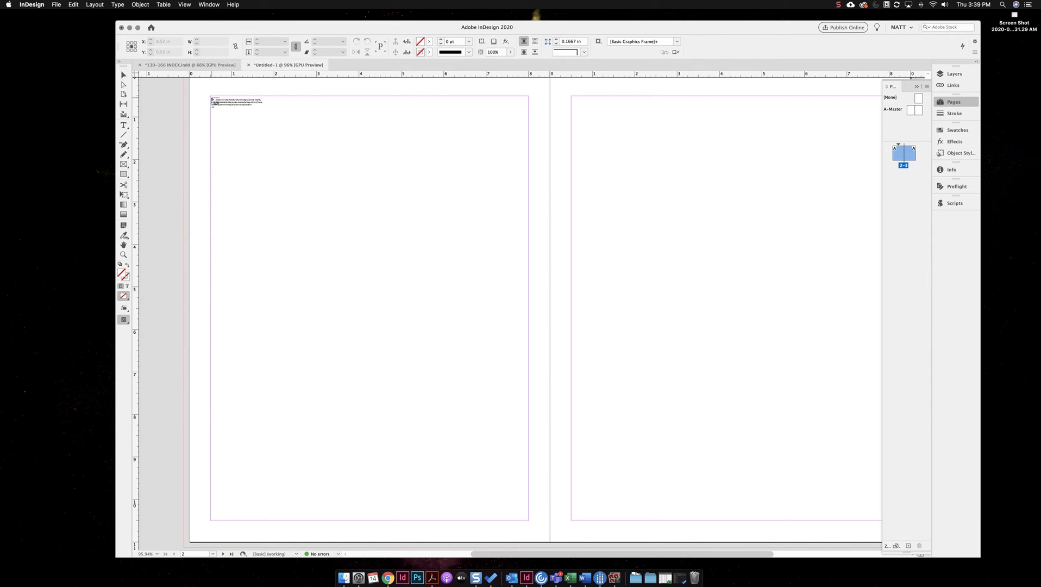
click(212, 100)
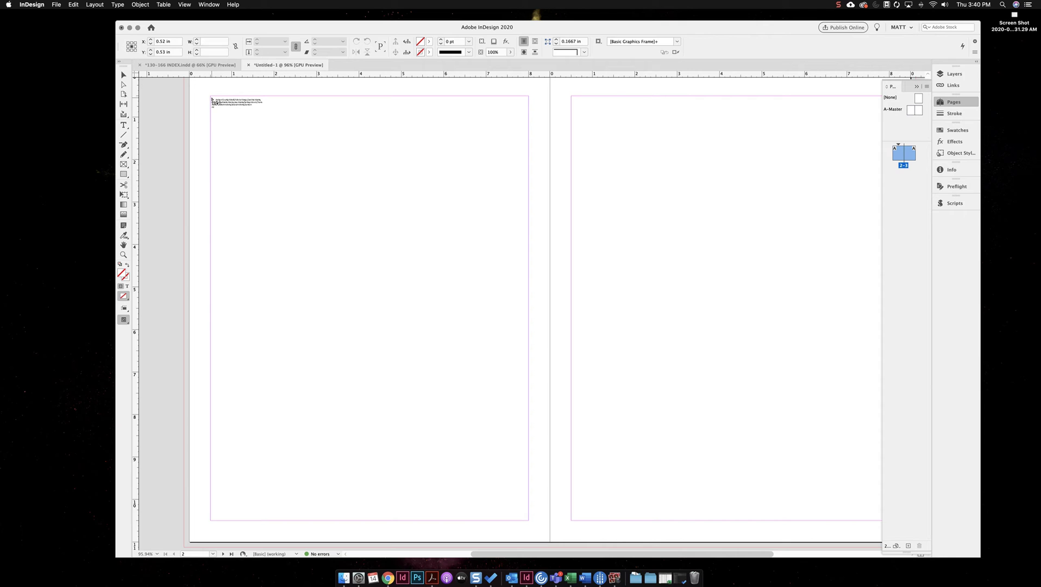
shift+click(212, 99)
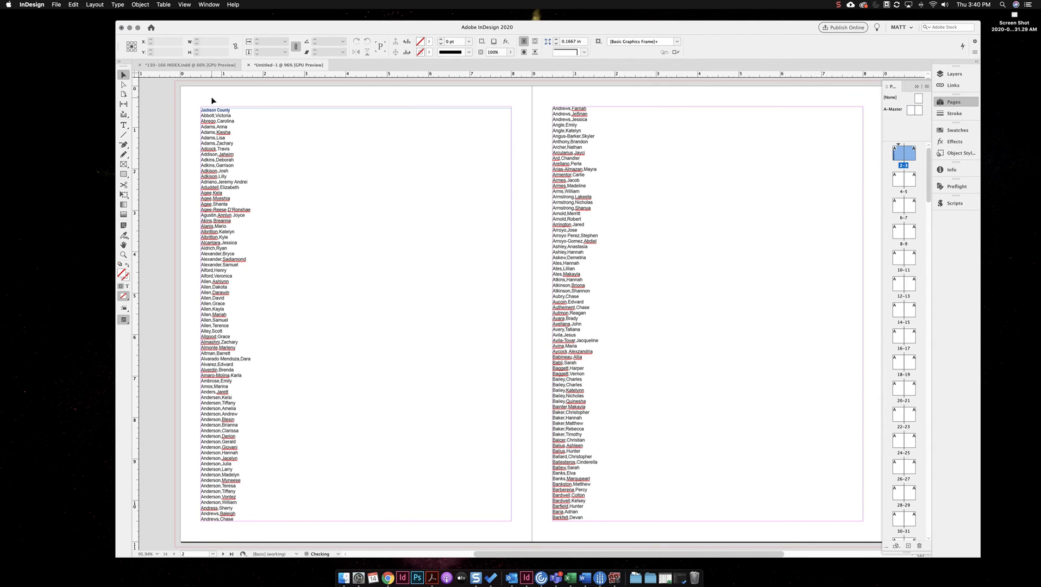
double_click(244, 145)
Select all the placed index text and raise its column count from 1 to 3
key(super+a)
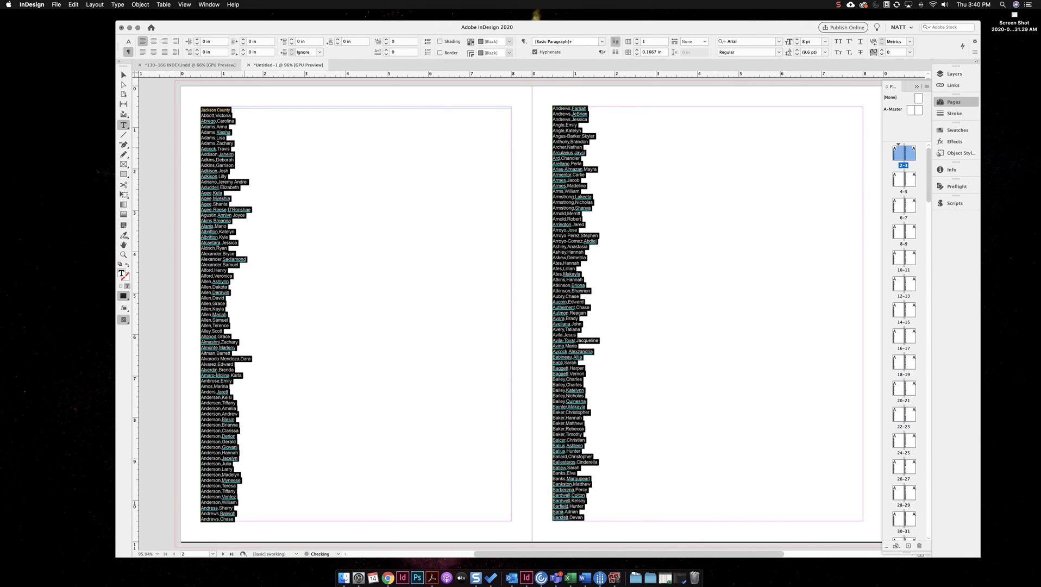
click(637, 39)
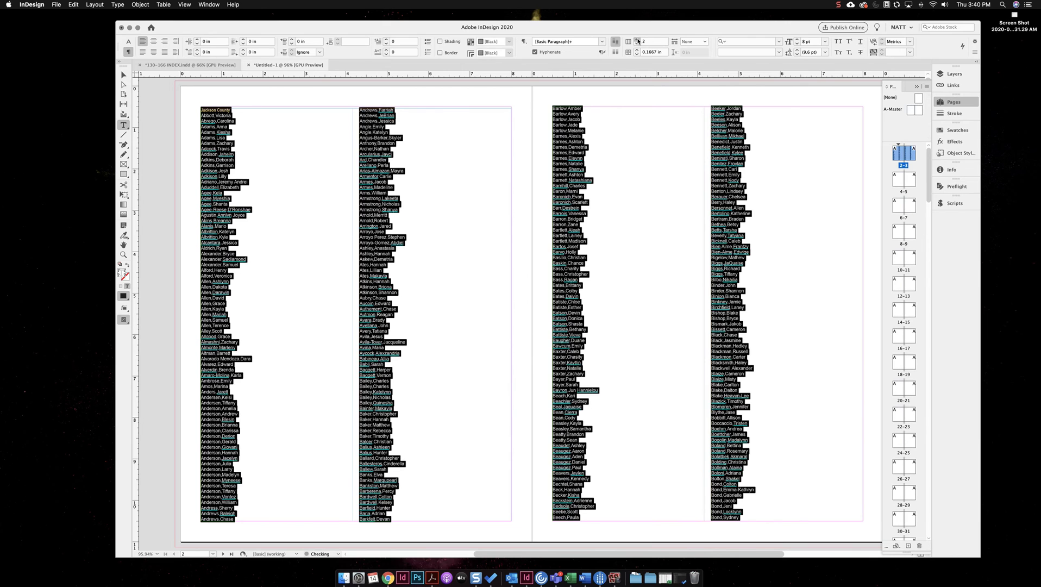
click(637, 39)
click(446, 151)
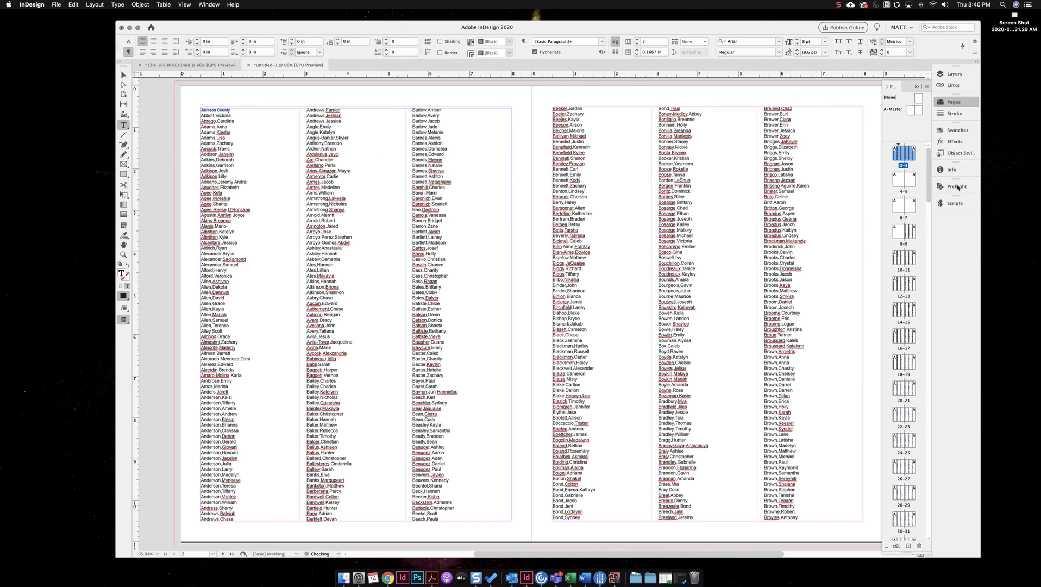
click(56, 5)
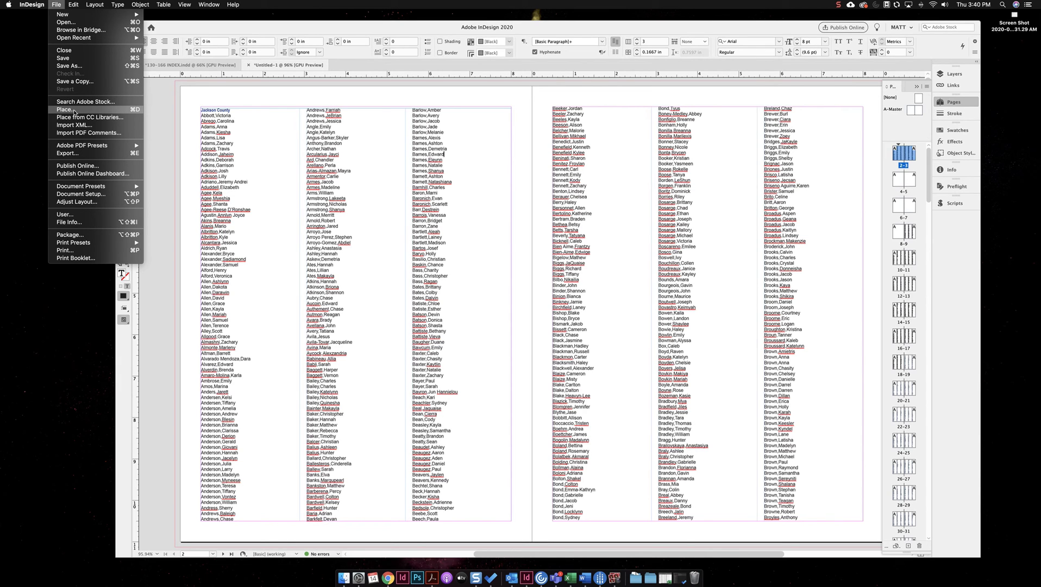
click(399, 215)
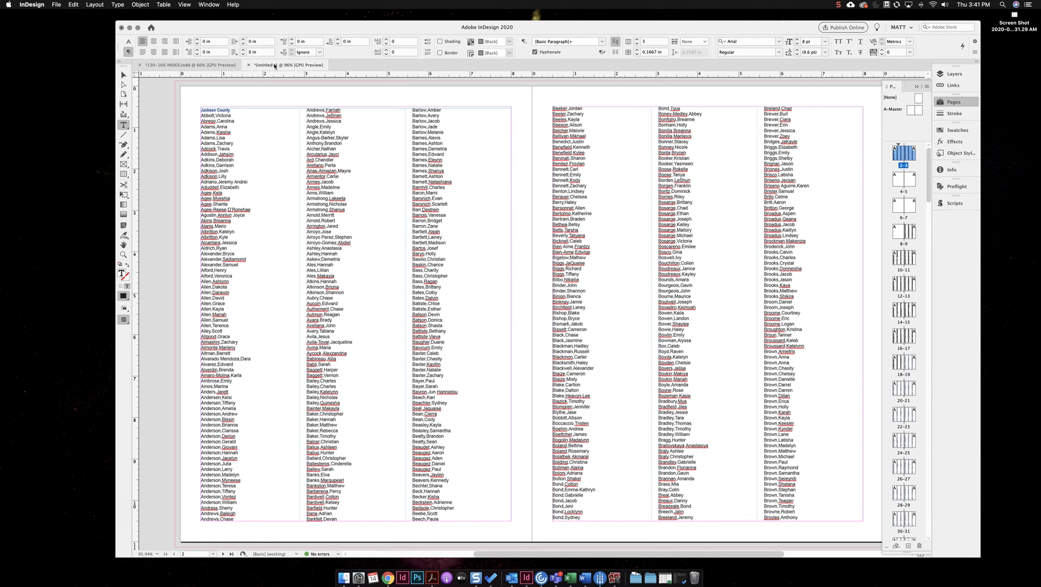
click(124, 76)
Delete the whole threaded index story and both empty page frames on spread 2–3
double_click(247, 139)
key(super+a)
key(BackSpace)
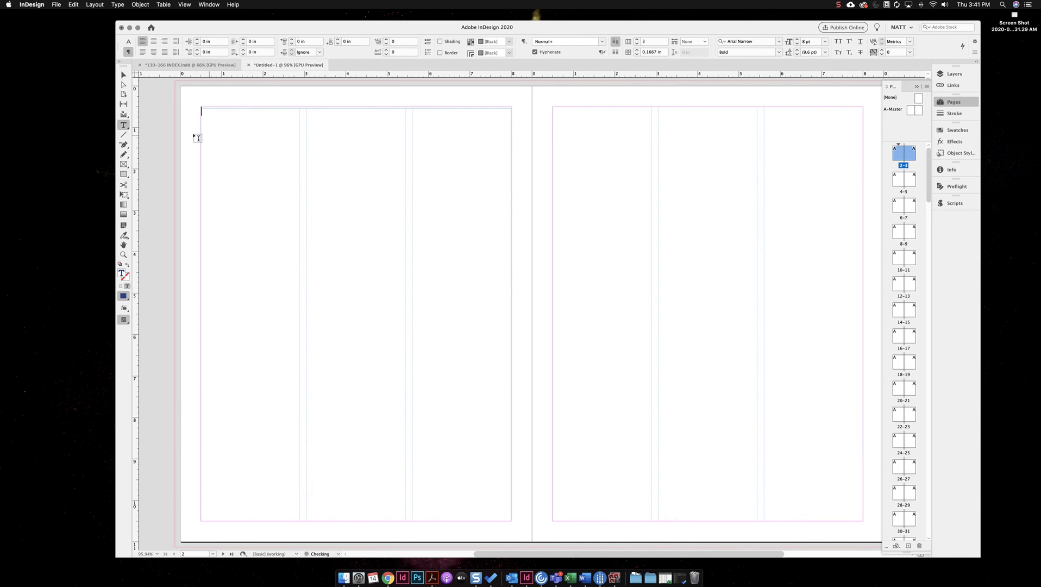
click(124, 75)
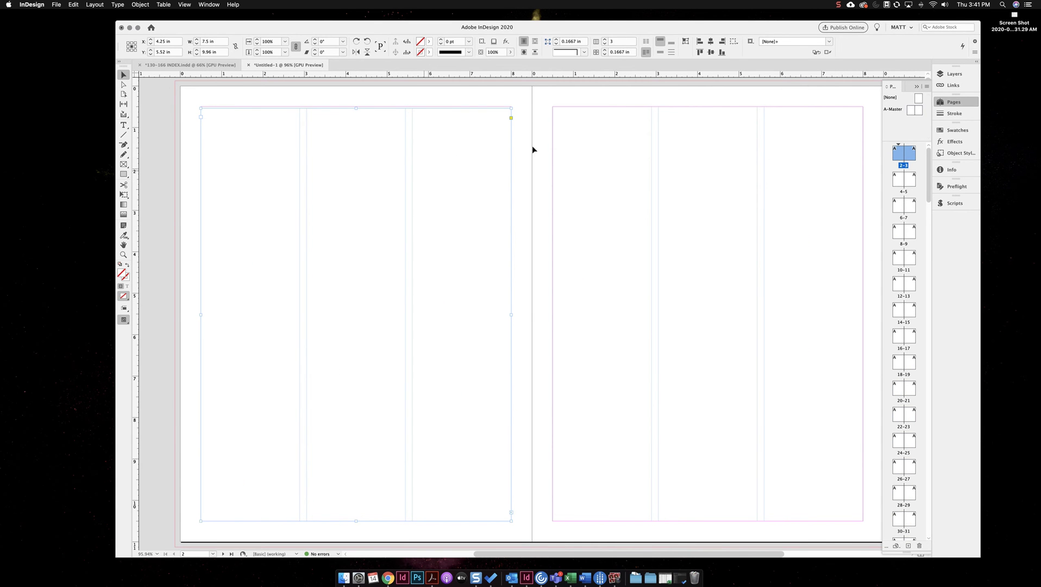
key(BackSpace)
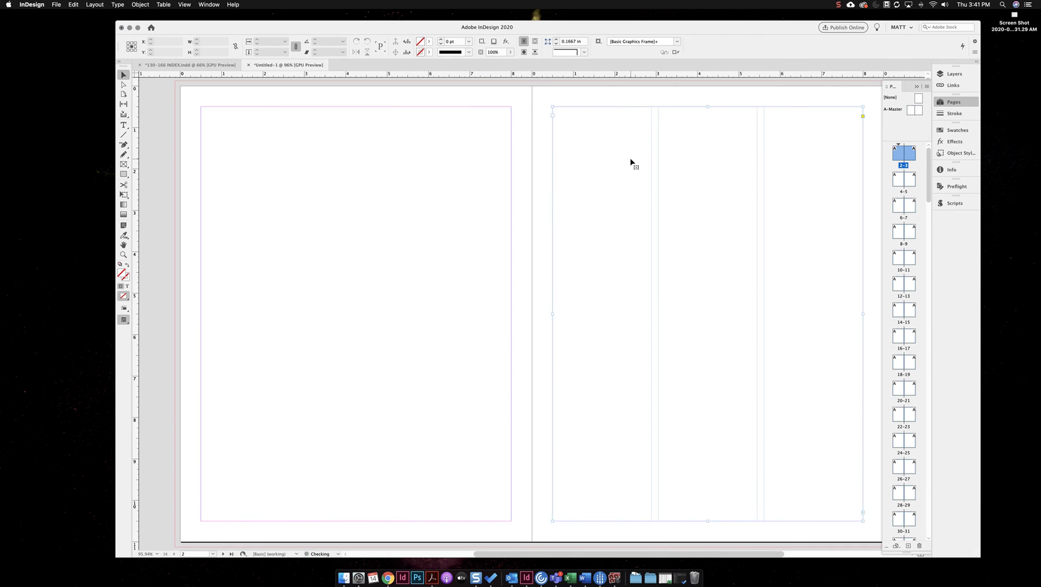
click(630, 160)
key(BackSpace)
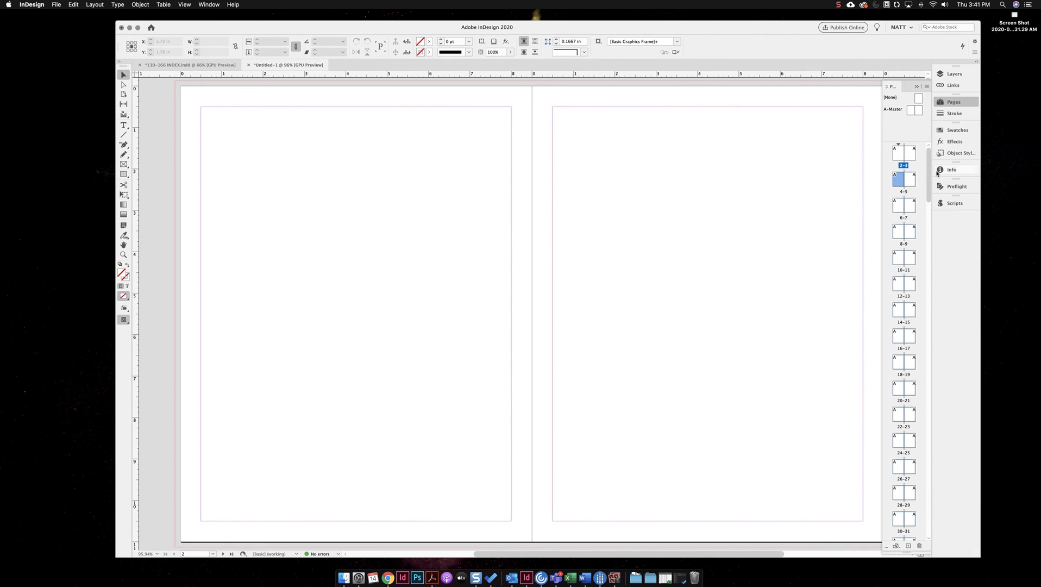
Delete the extra spreads 4–5 through 216–217 in the Pages panel
drag(928, 175, 912, 563)
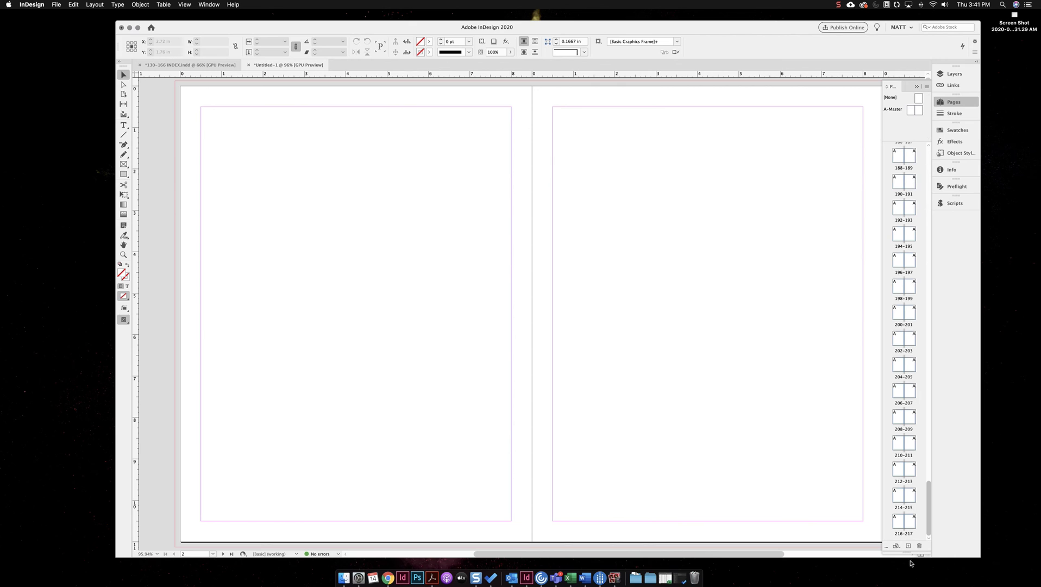
shift+click(908, 524)
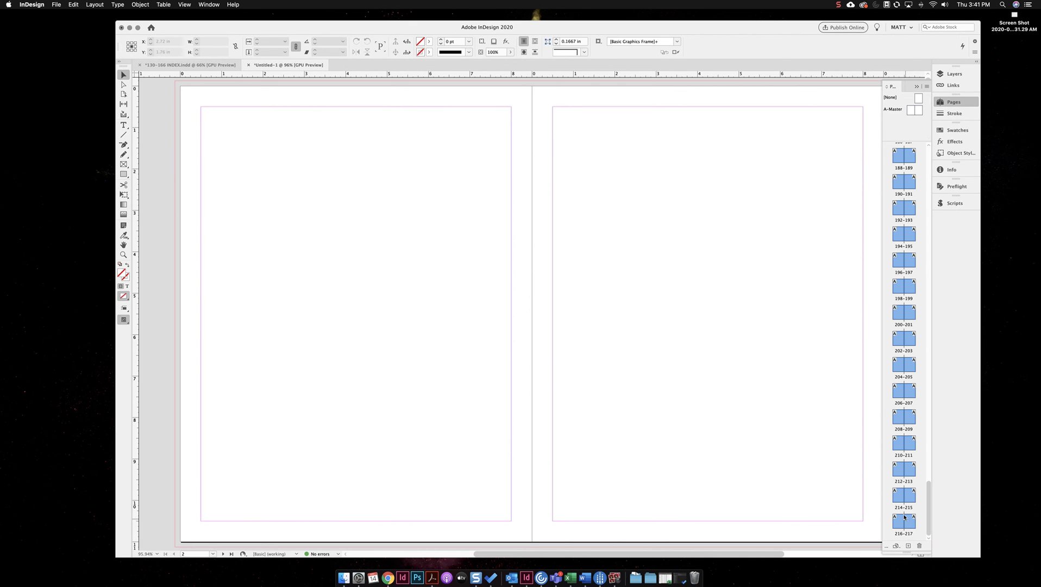
right_click(907, 496)
click(932, 456)
double_click(912, 110)
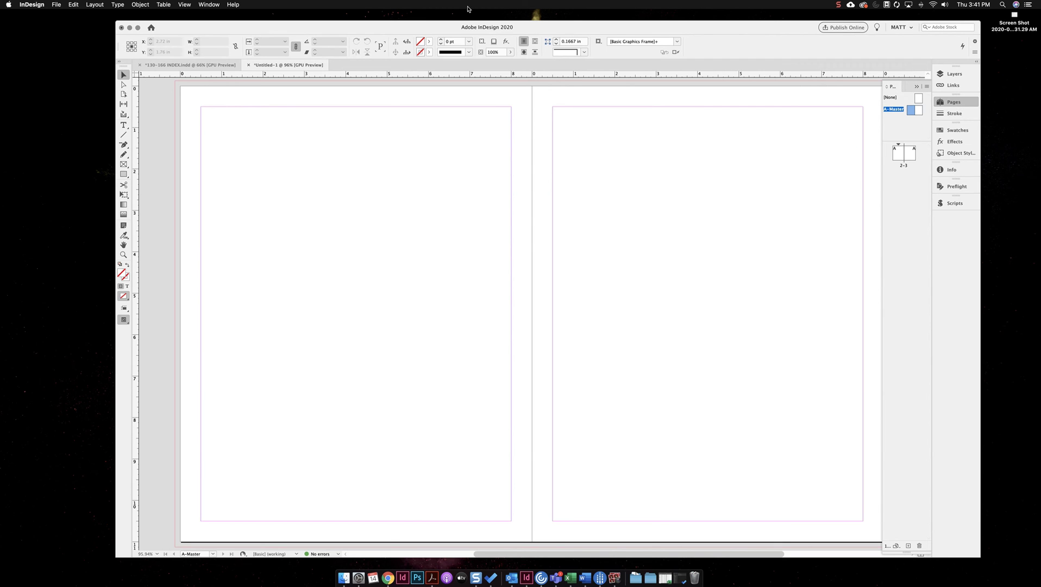
Drag A-Master onto the 2-3 spread thumbnail, then open A-Master for editing
click(209, 4)
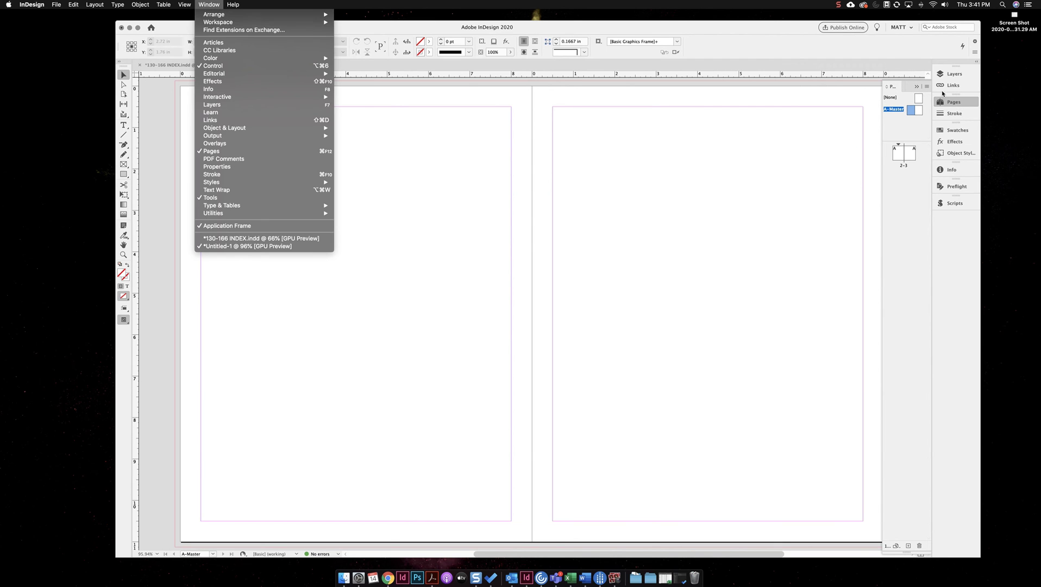
click(968, 105)
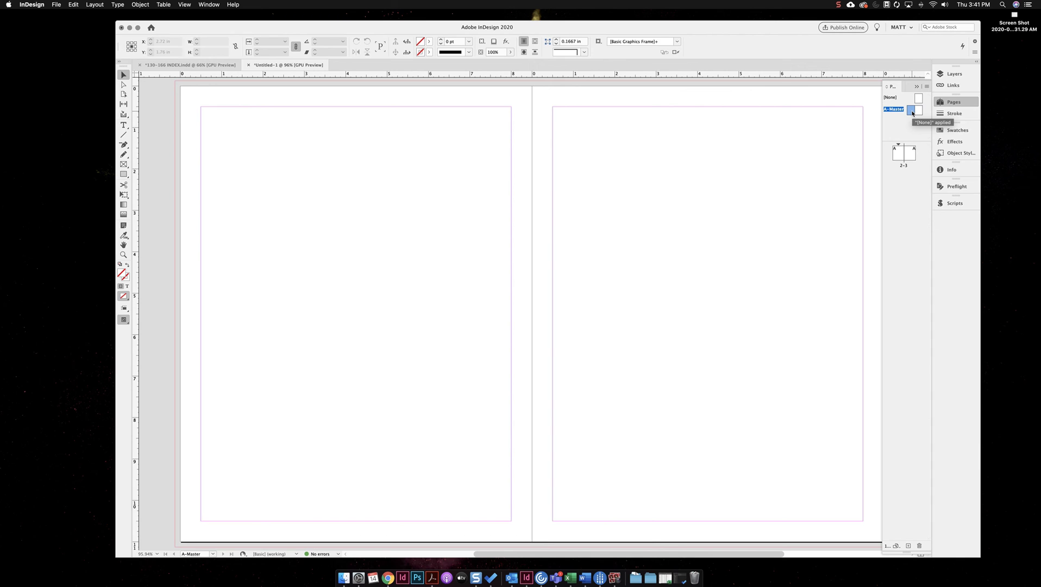
drag(912, 112, 914, 156)
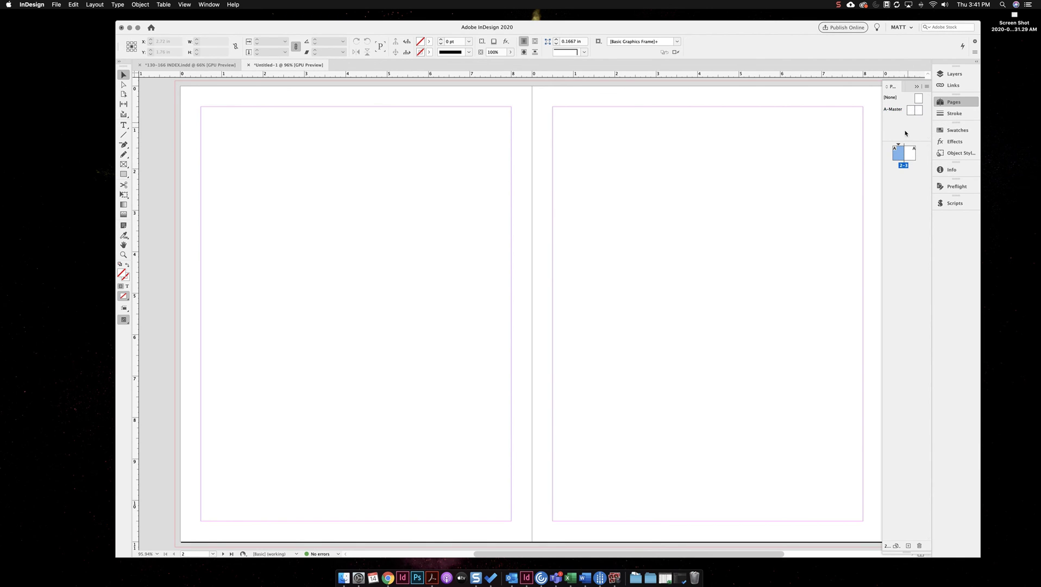
double_click(911, 111)
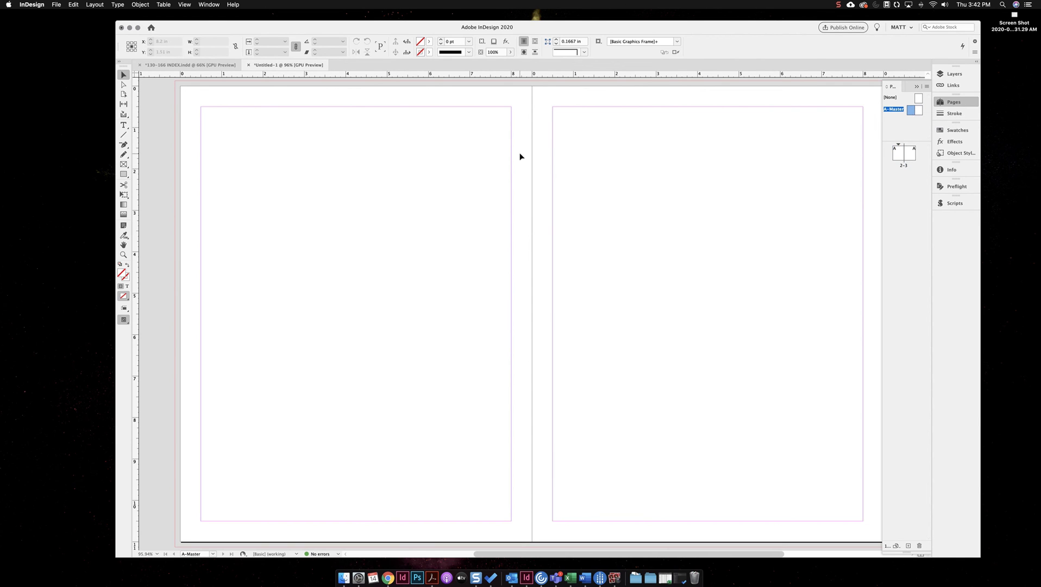
Thread the left A-Master text frame into the right one, then return to spread 2-3
click(502, 162)
click(608, 160)
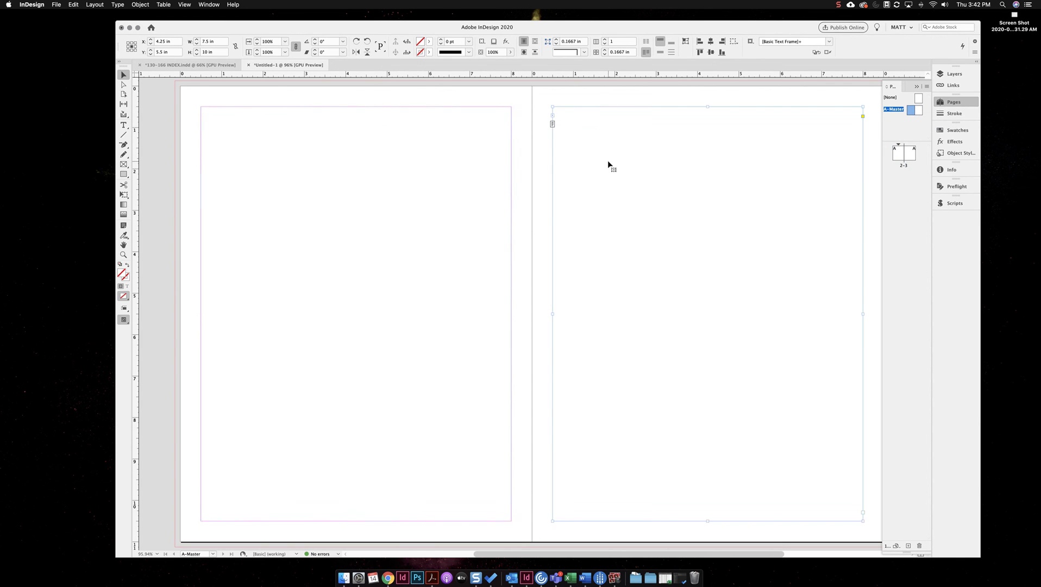
click(488, 131)
scroll(641, 190, down, 2)
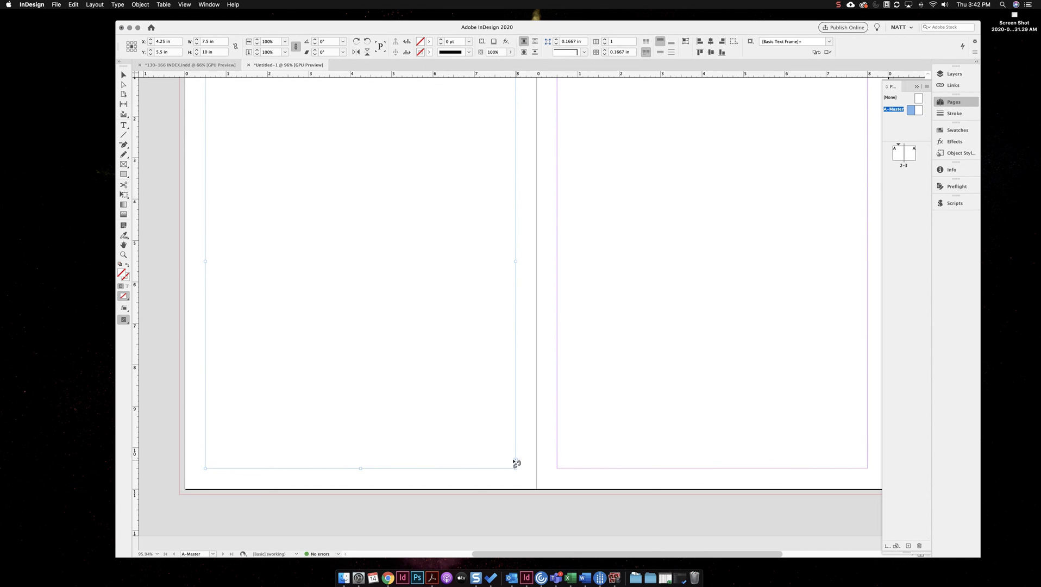
click(526, 463)
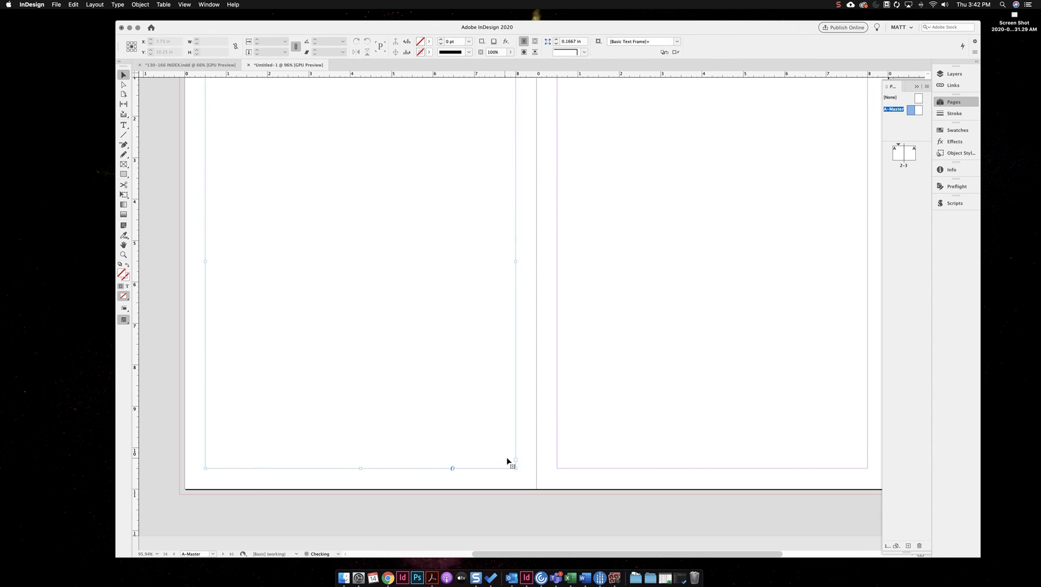
click(514, 458)
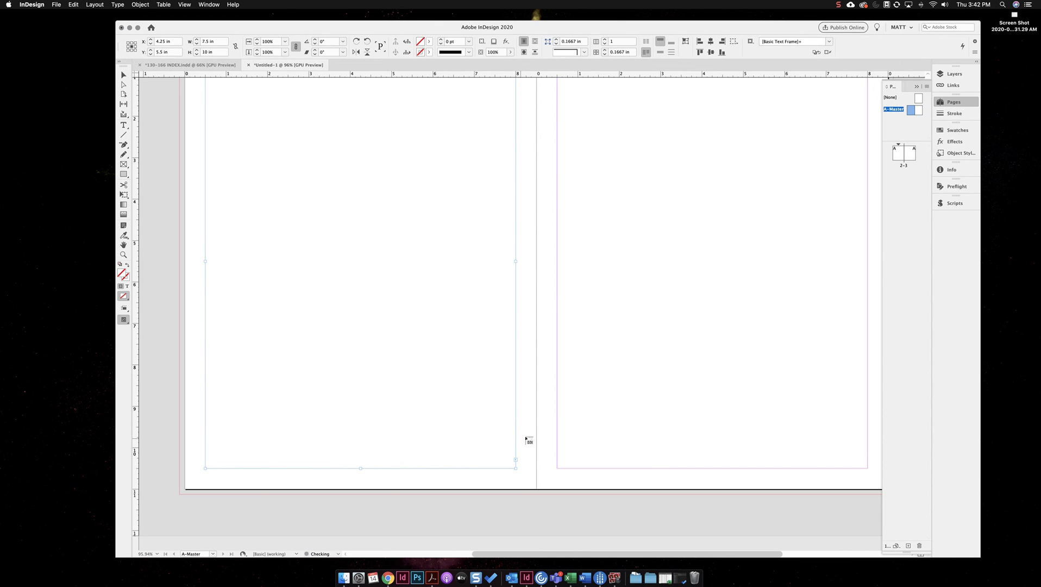
click(595, 426)
double_click(903, 156)
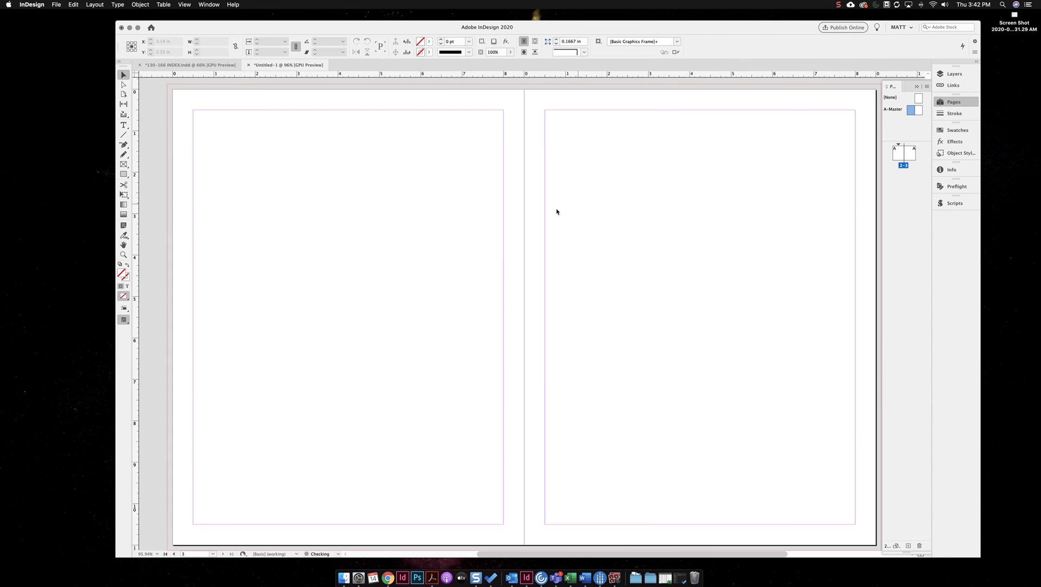
Paste the copied student names into the left master text frame on page 2
shift+super+click(460, 237)
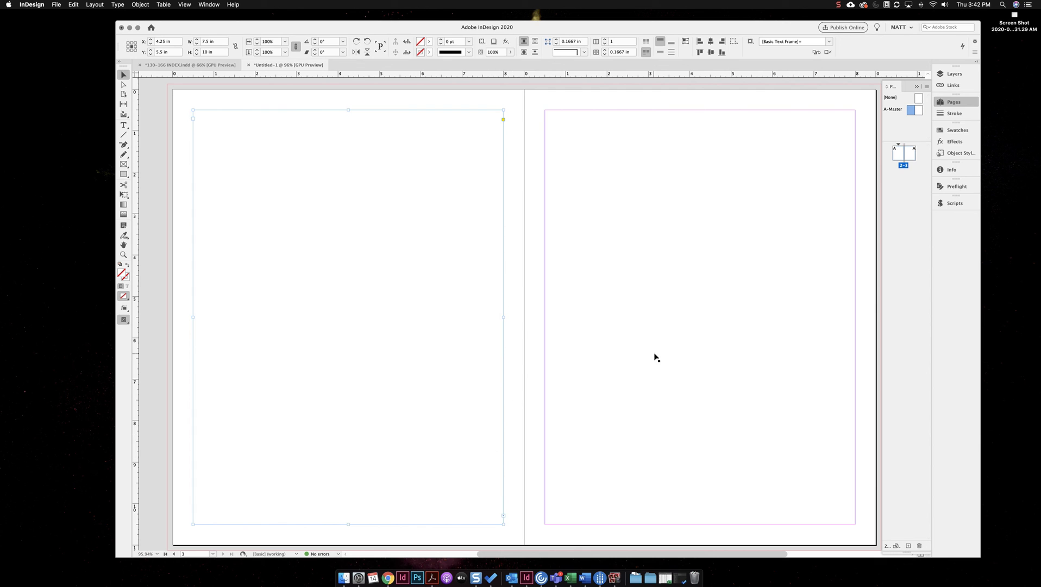
double_click(224, 151)
right_click(225, 153)
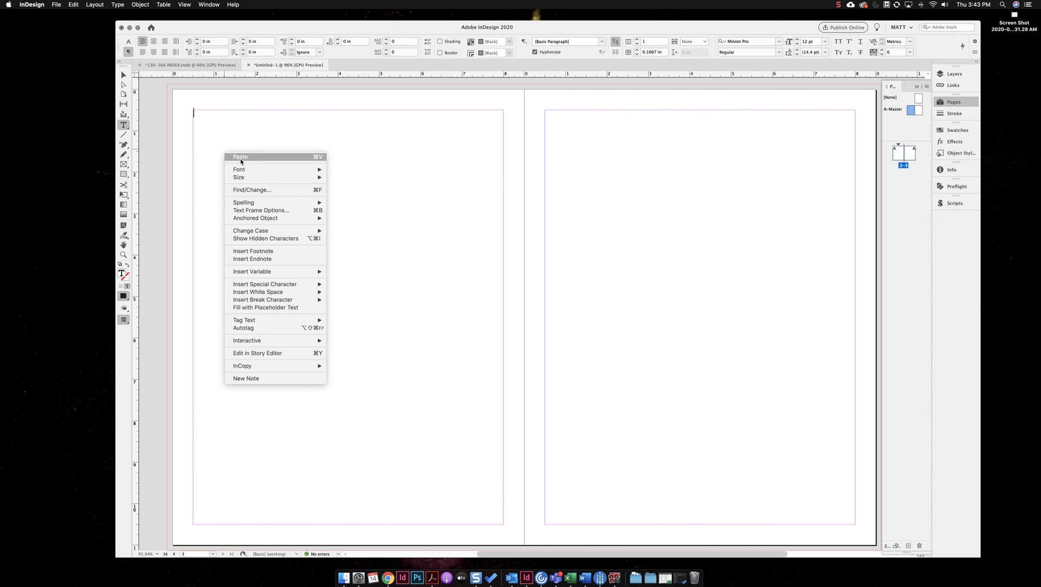
click(241, 157)
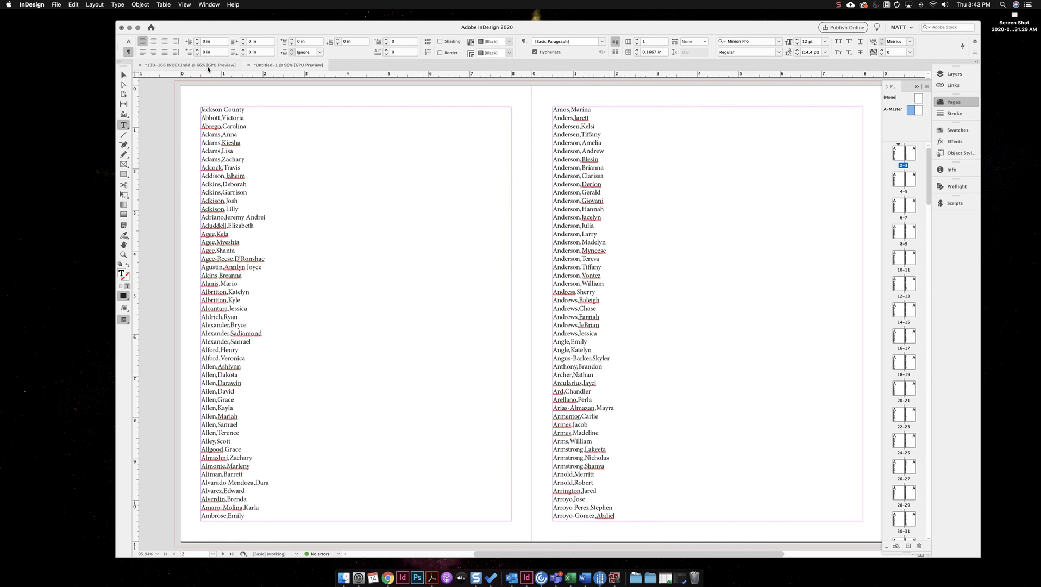
Bring up the 130-166 INDEX.indd document at spread 144-145
click(213, 65)
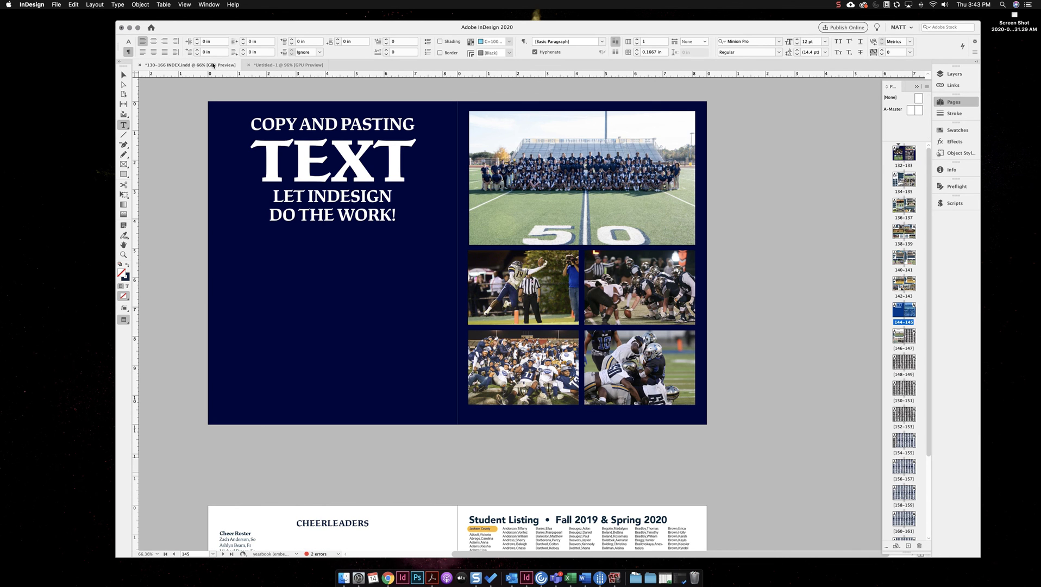